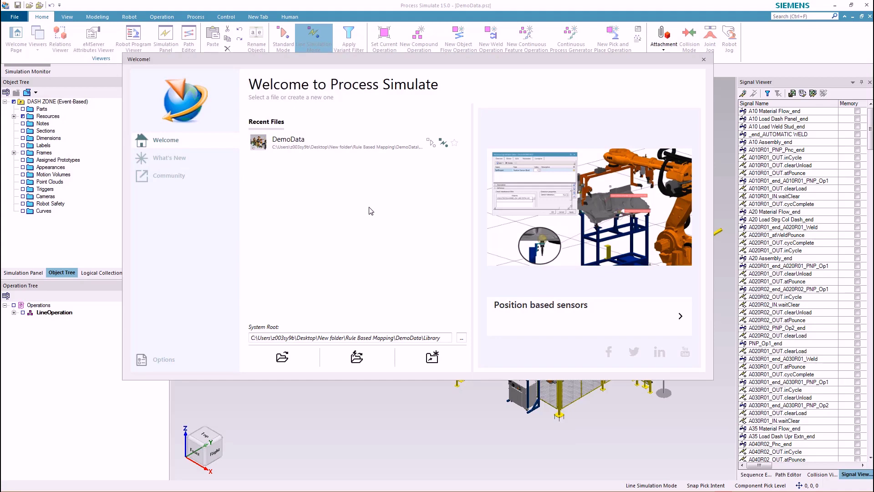
Step: Open the DemoData study from the recent files
mouse_move(348, 140)
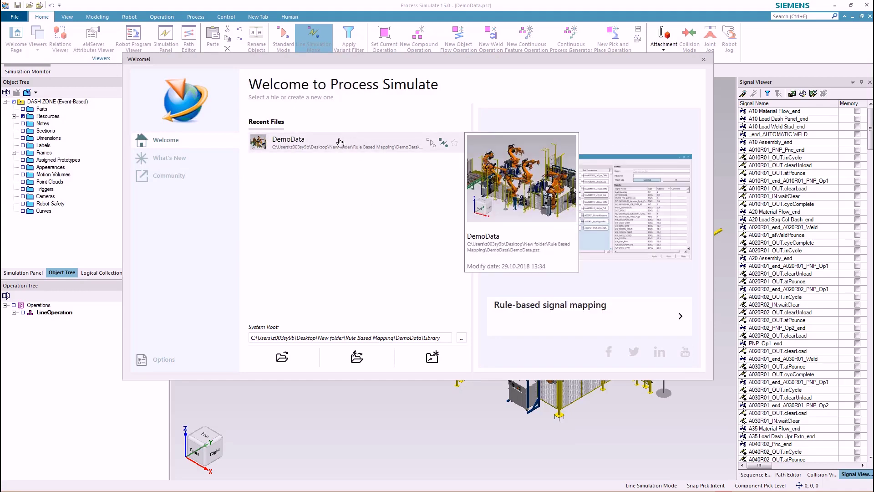
click(339, 143)
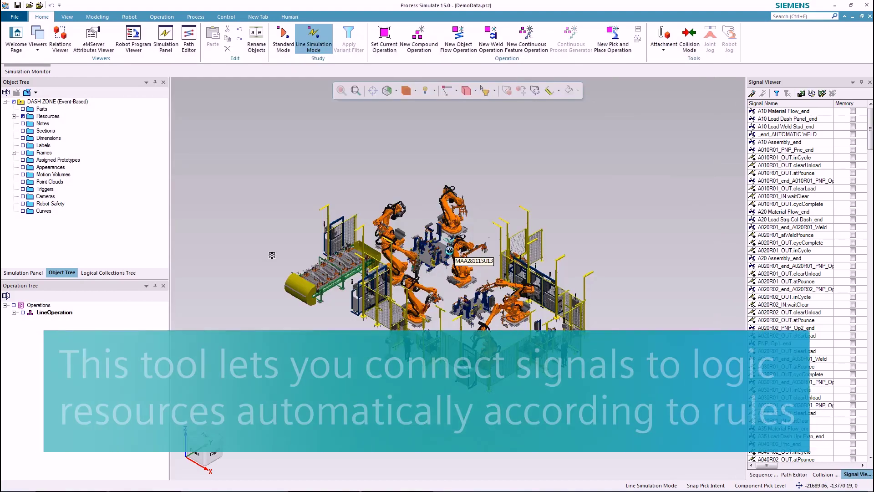
Step: Inspect the entries and exits of device MAA28108SU08 in Station A20 for connected signals, leaving its logic unchanged
scroll(461, 314, up, 2)
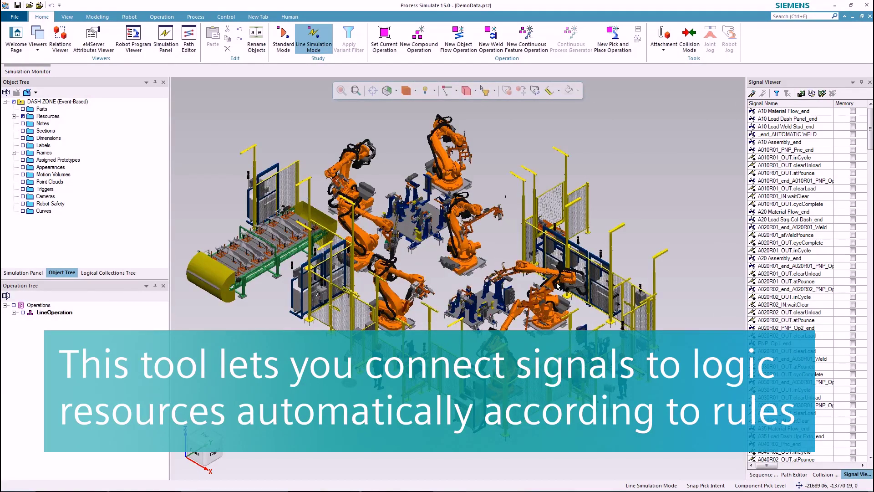
click(471, 305)
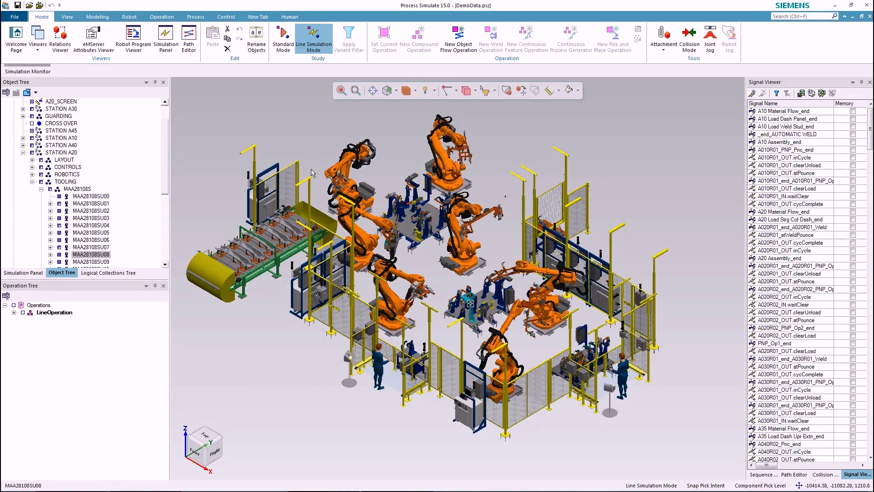
click(226, 17)
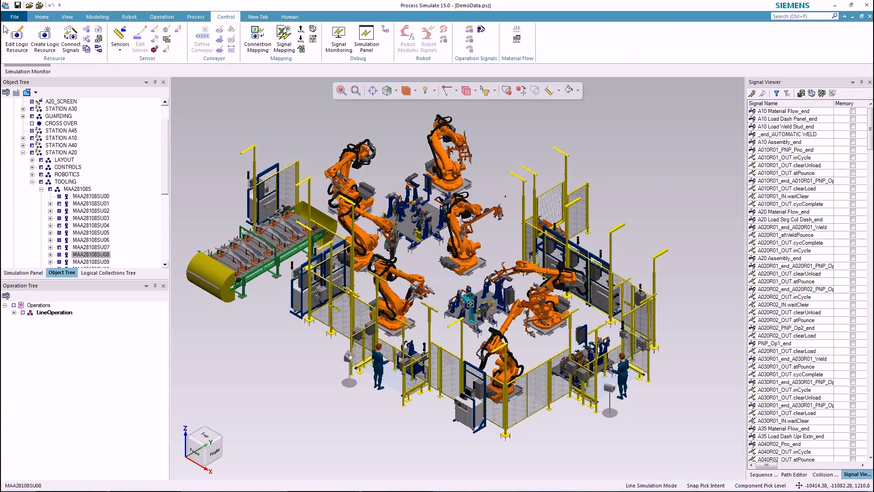
click(23, 47)
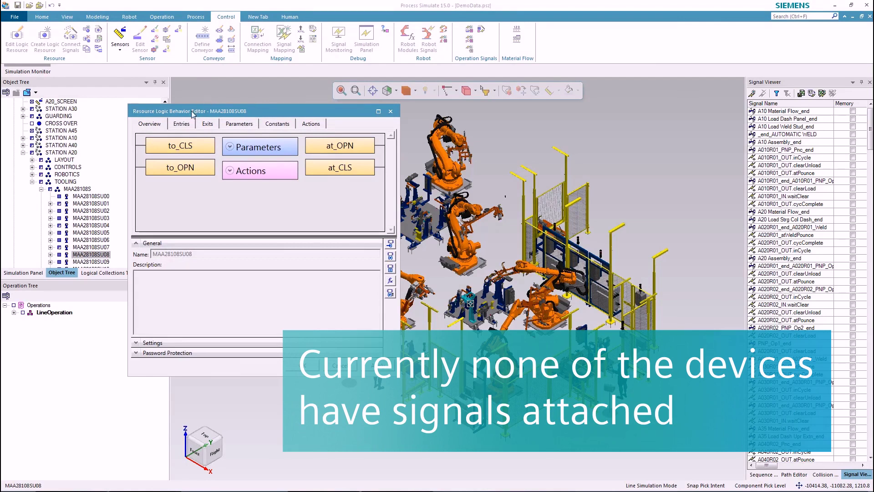
click(181, 124)
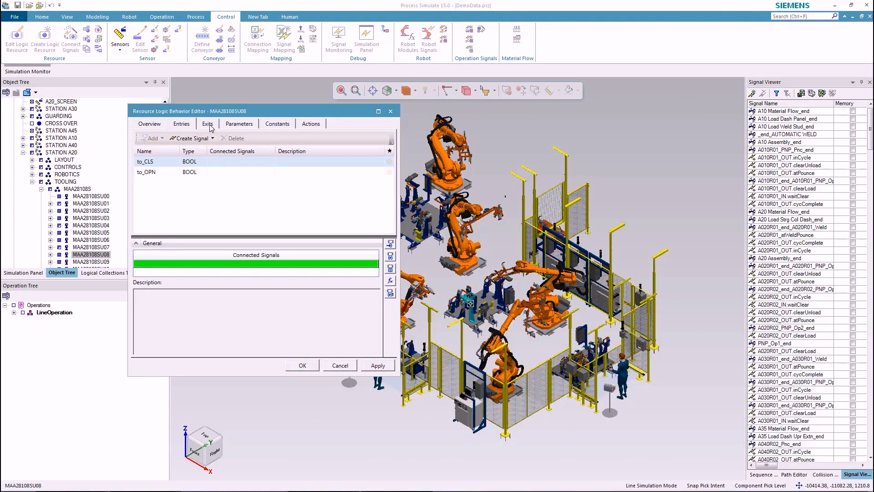
click(208, 126)
click(183, 125)
click(339, 365)
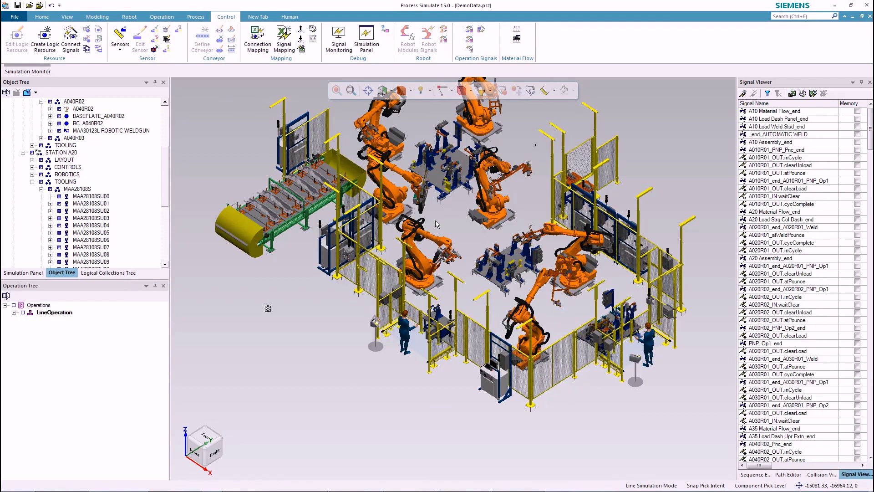
Step: Inspect the logic entries of robot controller RC_A040R02 for connected signals, leaving its logic unchanged
click(76, 124)
click(17, 39)
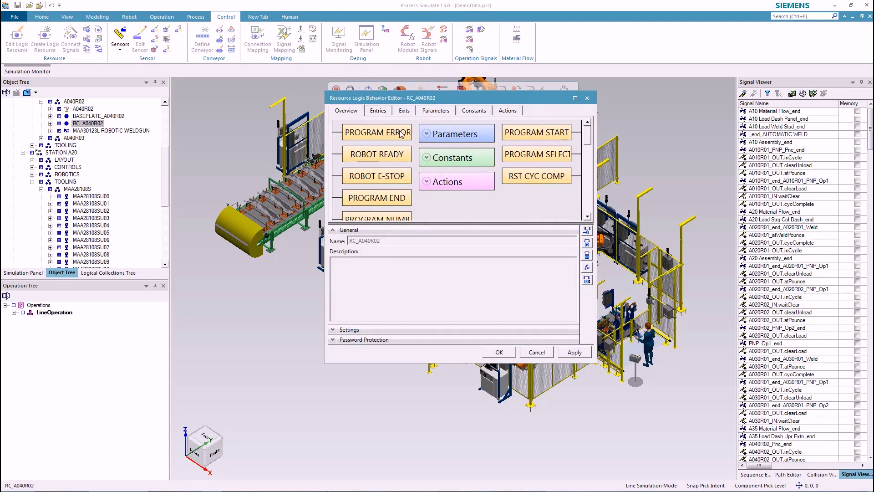
click(380, 114)
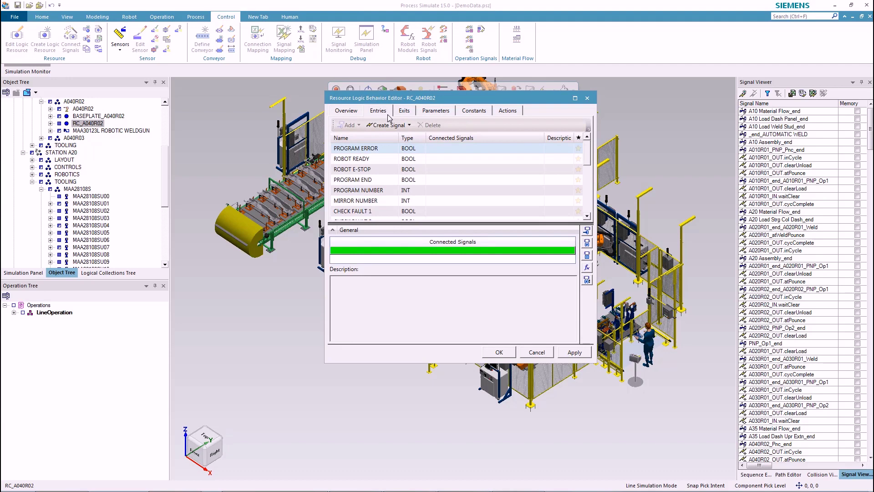
click(587, 100)
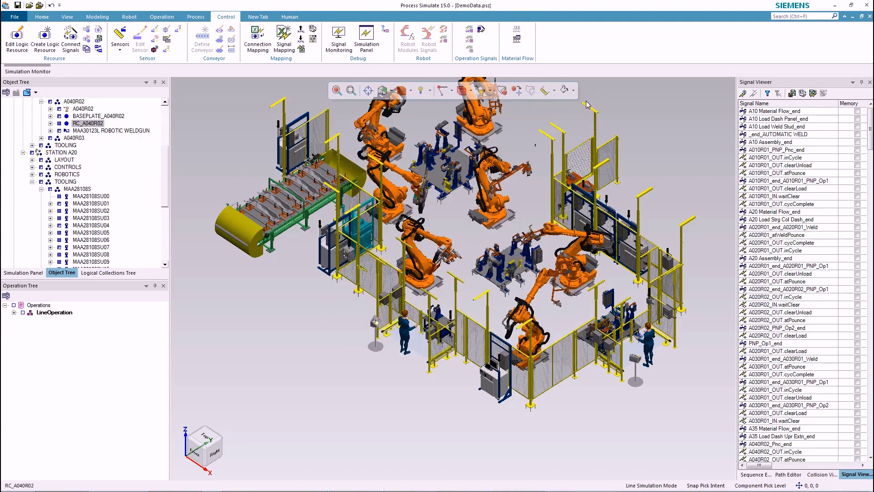
Step: Load MAA28108SU08 and RC_A040R02 together into the Connect Signals to Logic Resources tool
click(566, 322)
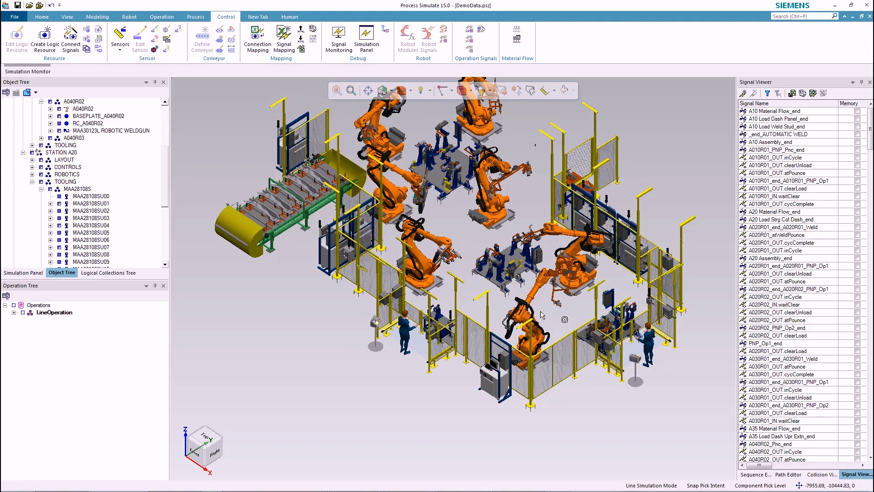
click(499, 279)
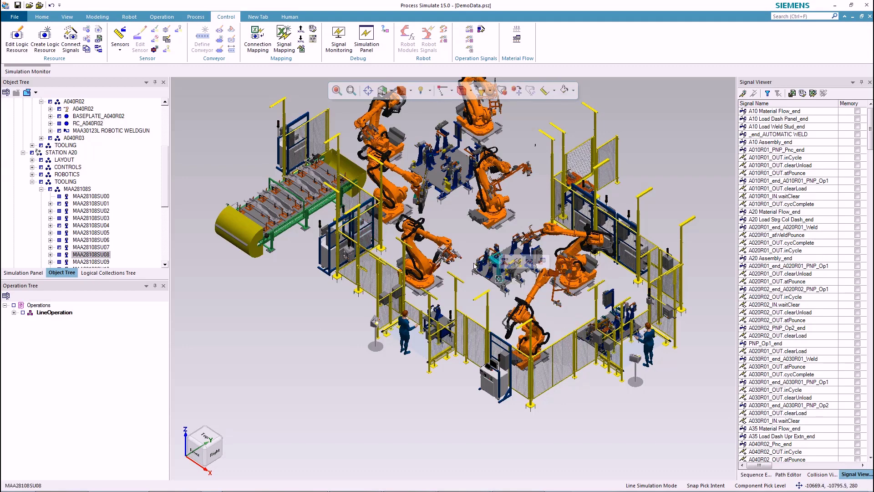
ctrl+click(83, 123)
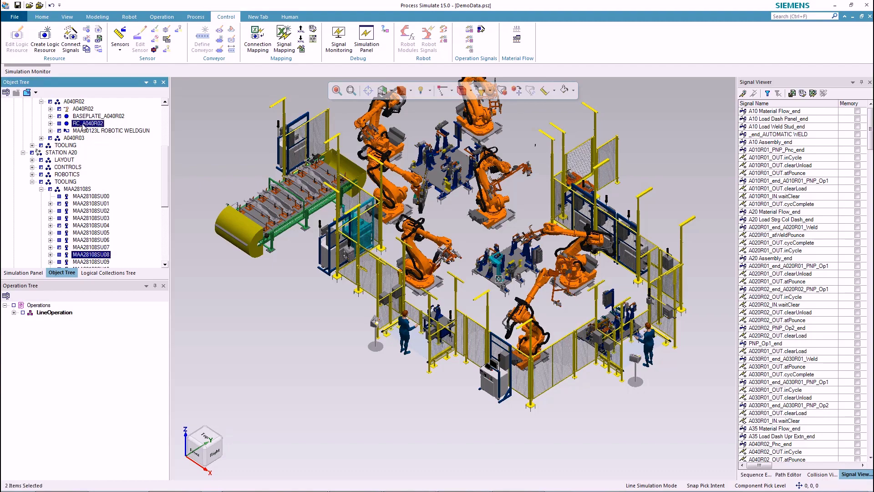
click(71, 45)
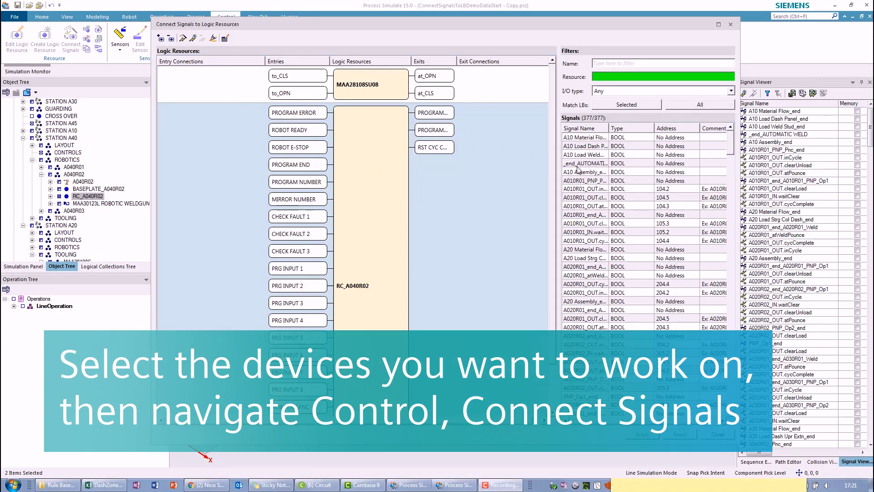
Step: Automatically map signals to the pins of MAA28108SU08 and RC_A040R02 and check the MAA28108SU08 entry connections
click(182, 39)
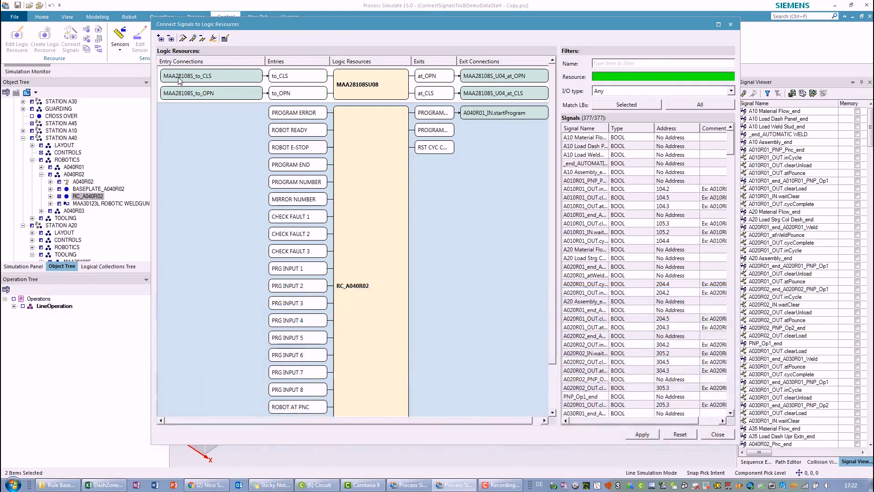
mouse_move(179, 79)
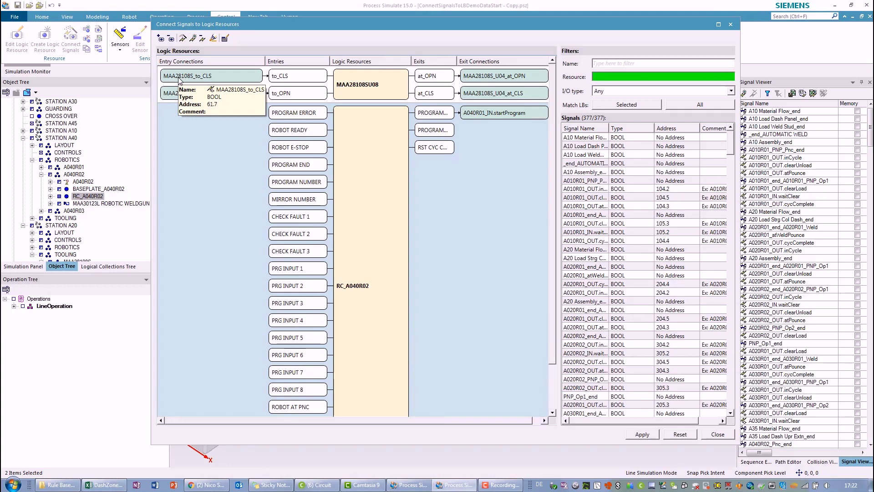
mouse_move(402, 97)
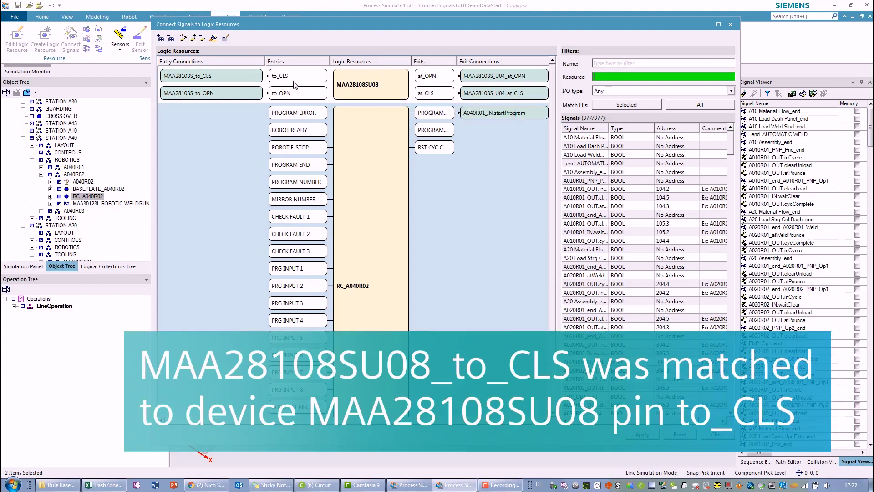
mouse_move(276, 83)
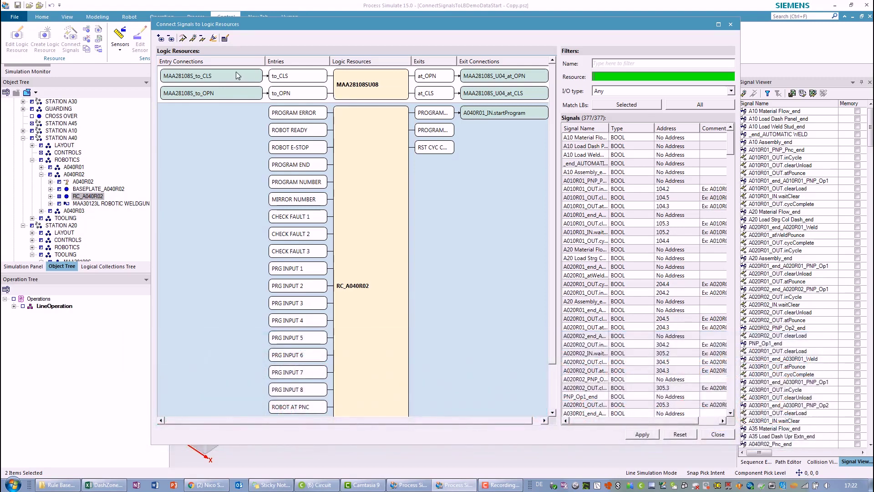
mouse_move(209, 84)
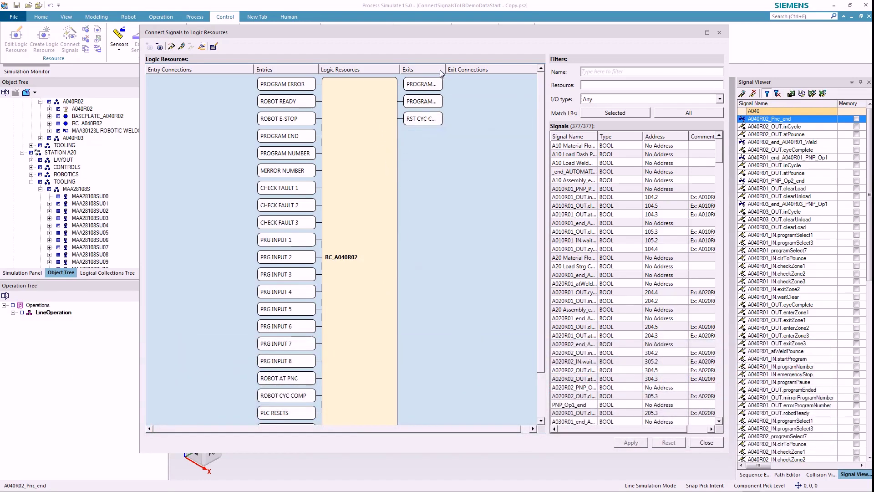
Step: Widen the Exits column enough to read the full exit pin names of RC_A040R02
drag(445, 67, 478, 60)
mouse_move(454, 88)
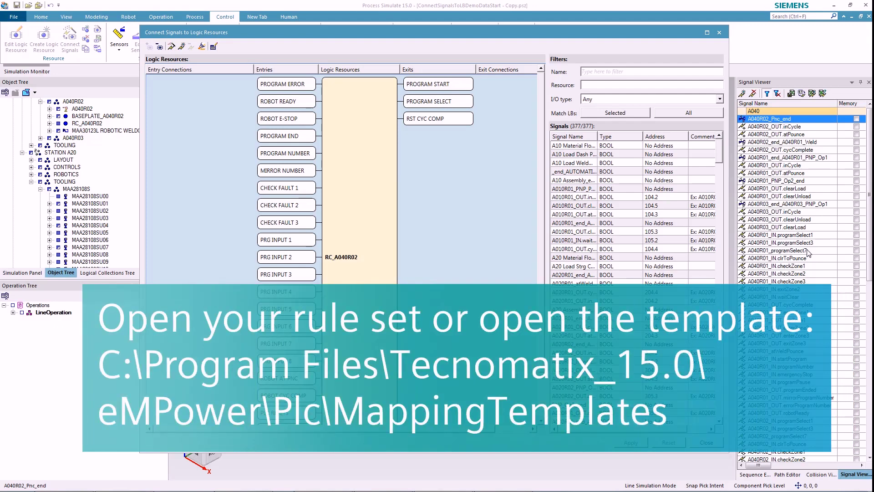
Step: Switch to the DashZoneDemoRules.xlsx workbook in Excel and enter A# as both resource name and matching signal name in row 2
key(alt+Tab)
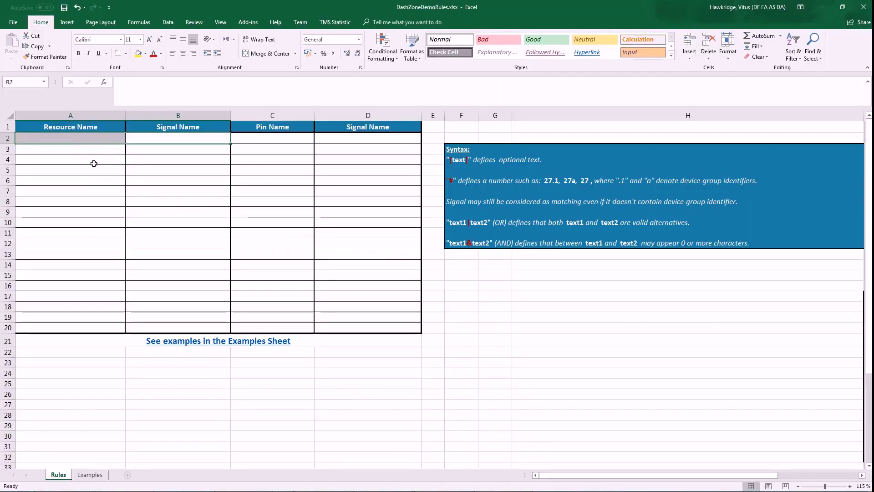
click(72, 157)
click(75, 138)
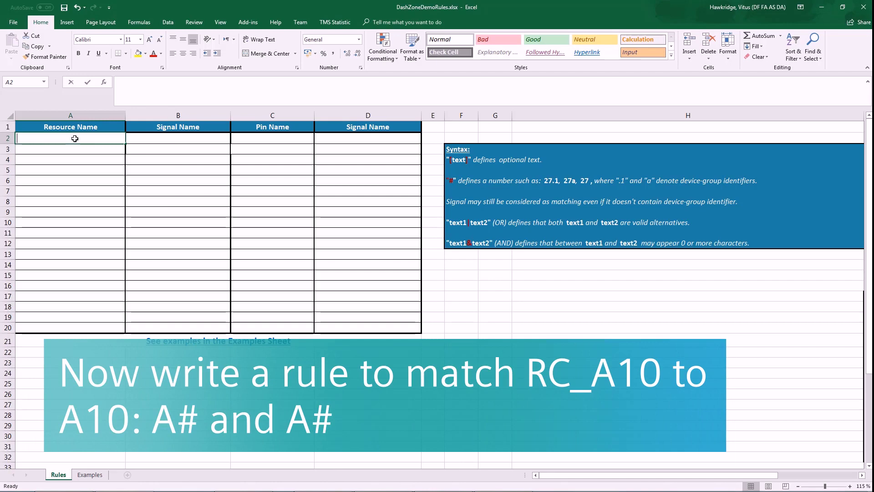
text(A)
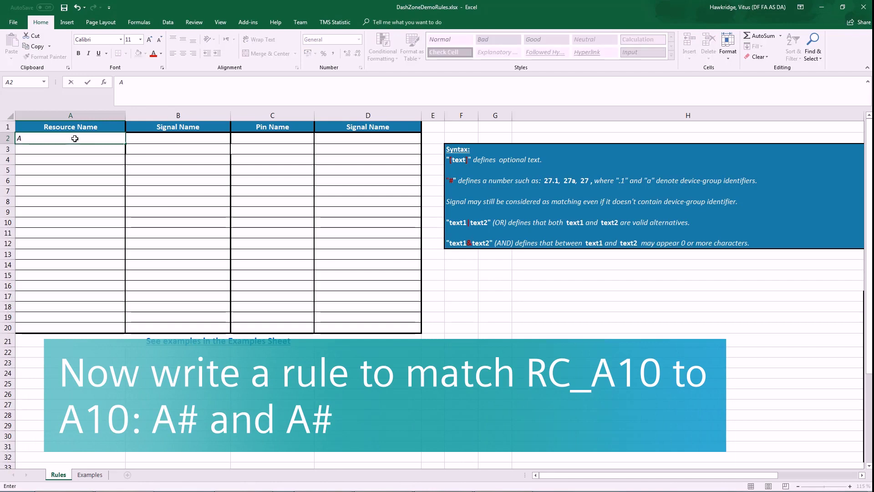
text(#)
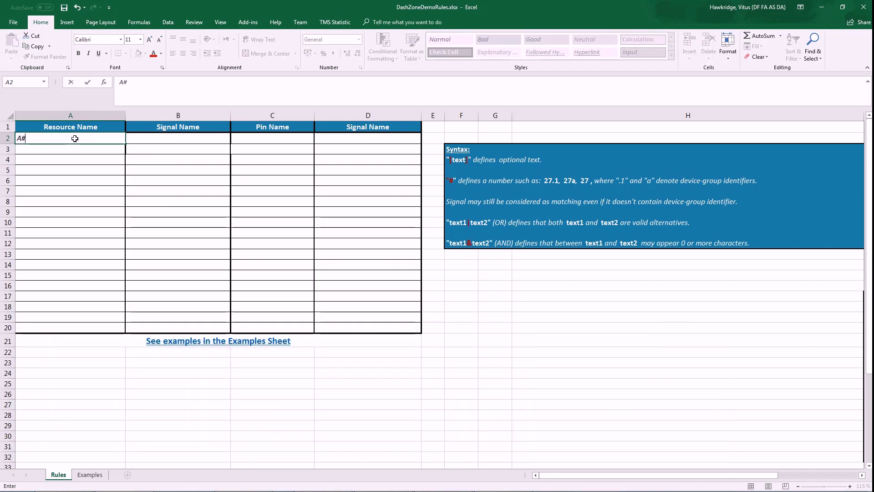
click(171, 136)
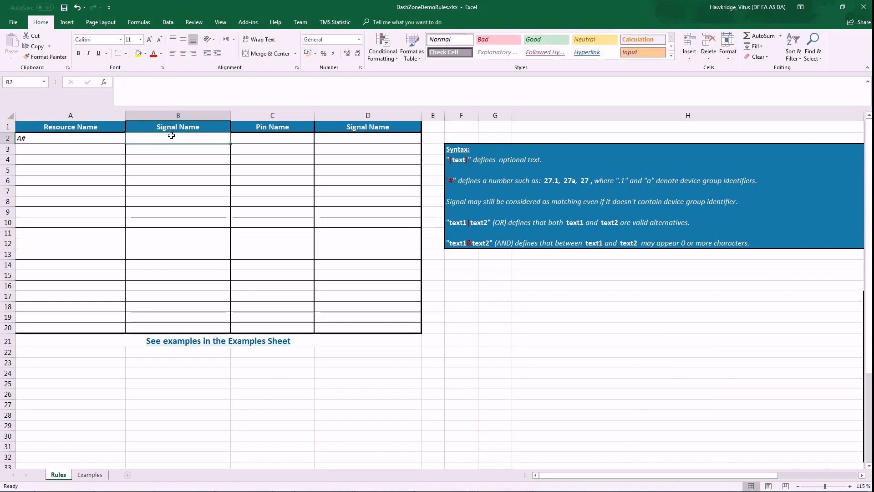
text(A)
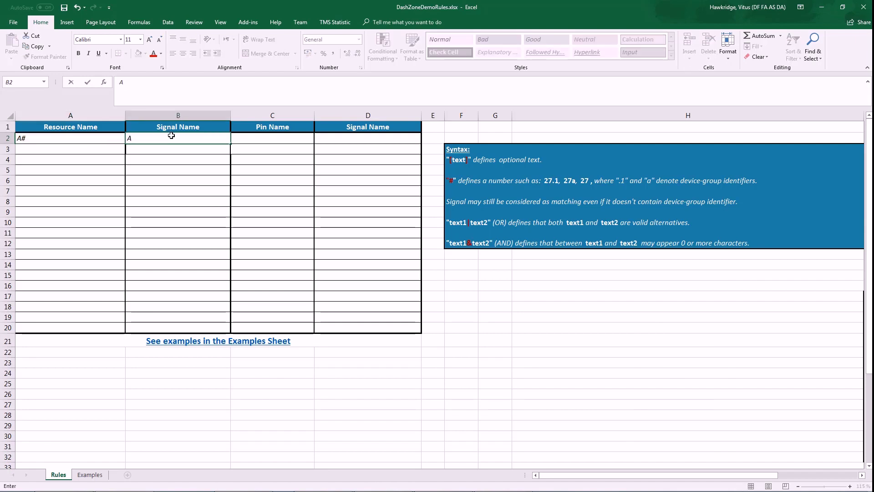
text(#)
Step: Complete the row 2 rule with pin name PROGRAM START and signal name startProgram, and save the workbook
click(307, 134)
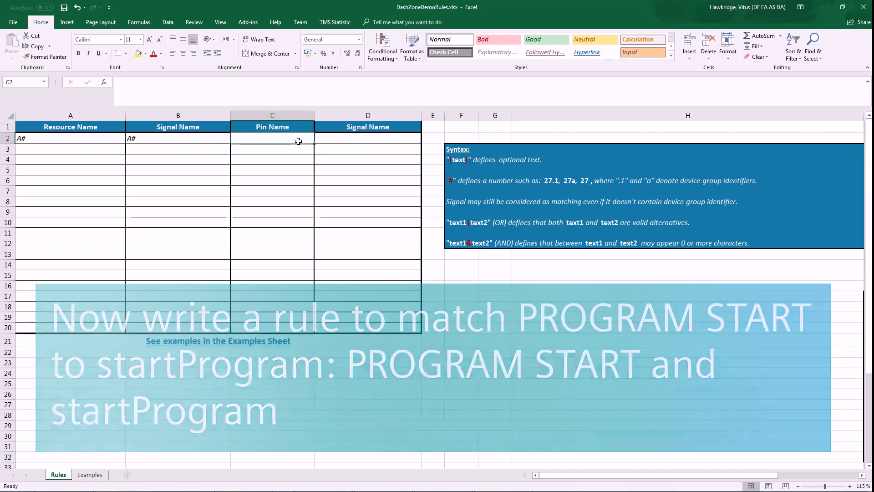
text(PROGRAM START)
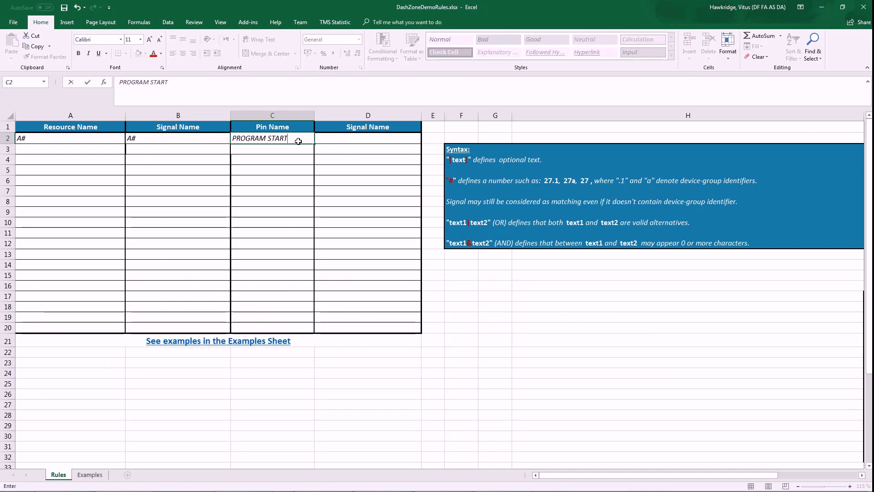
key(Tab)
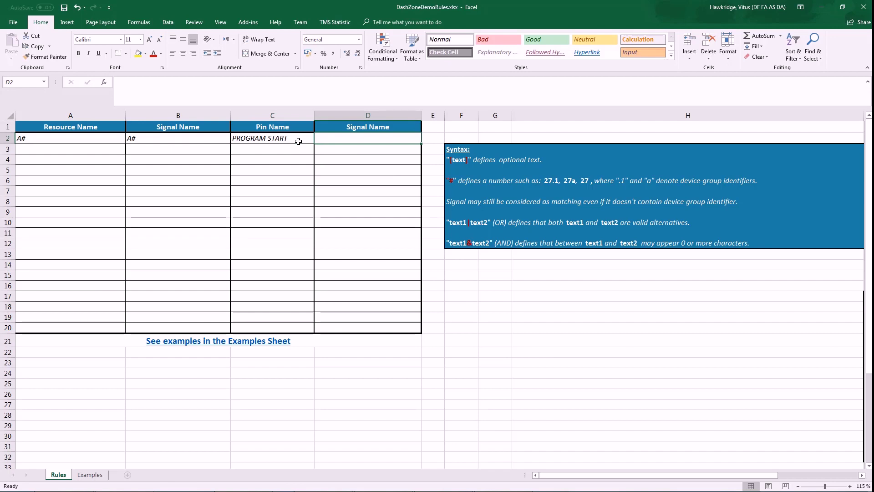
text(startProgram)
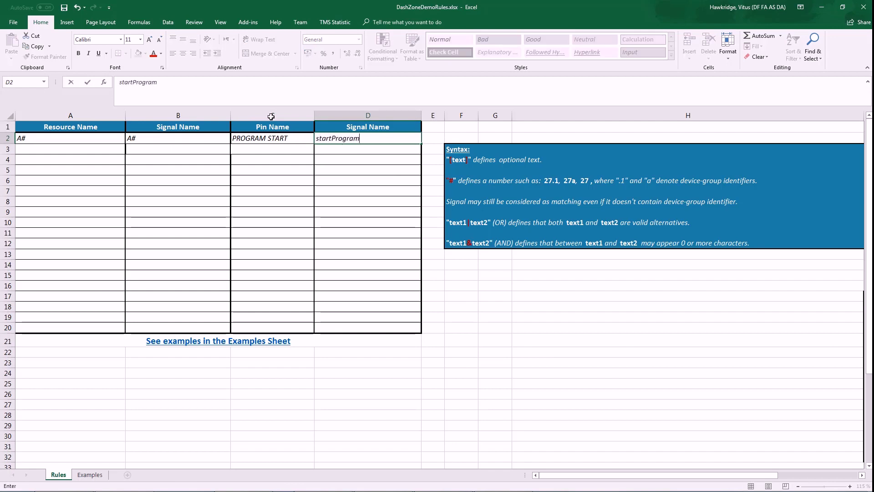
click(64, 9)
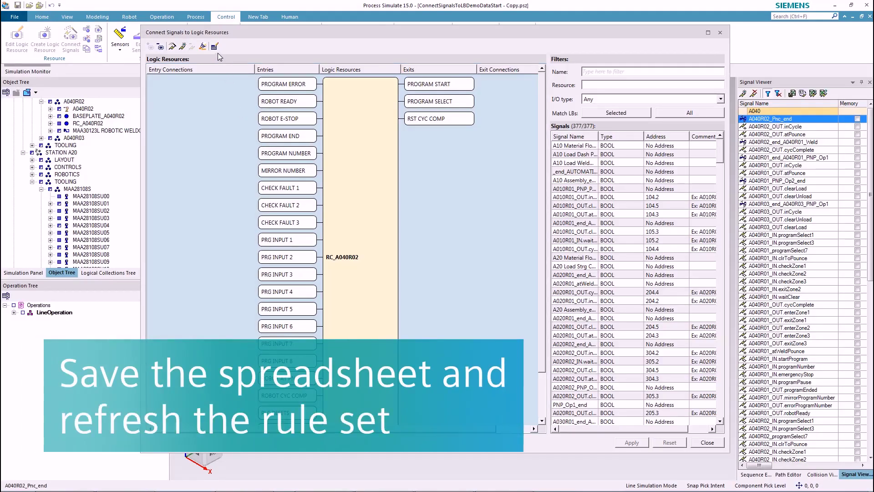
Step: Reload the mapping rules from DashZoneDemoRules.xlsx in the Connect Signals to Logic Resources settings and accept them
click(215, 47)
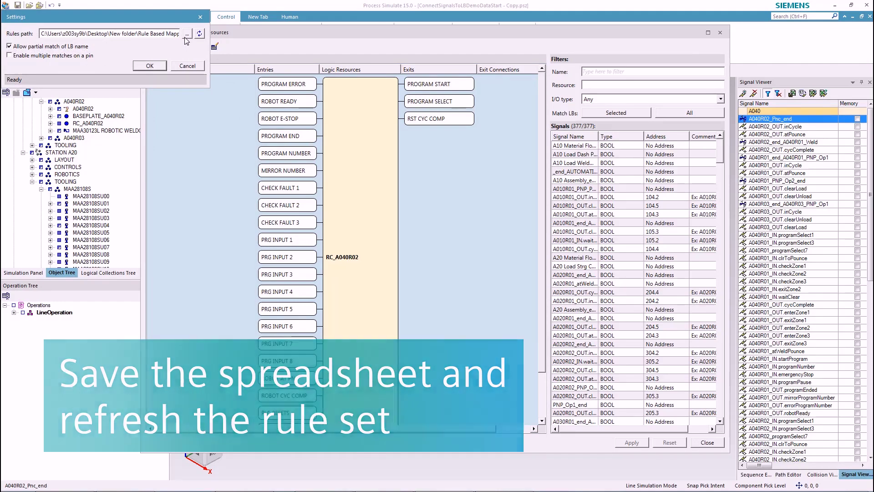
click(187, 34)
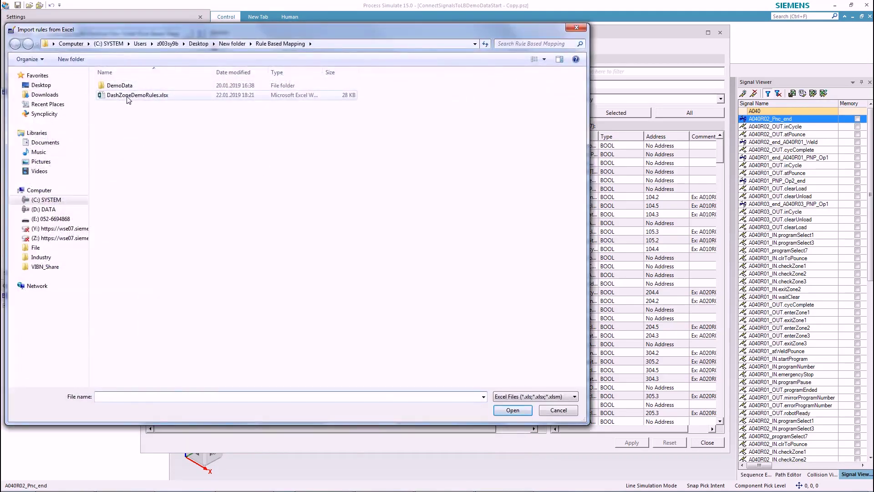
double_click(134, 95)
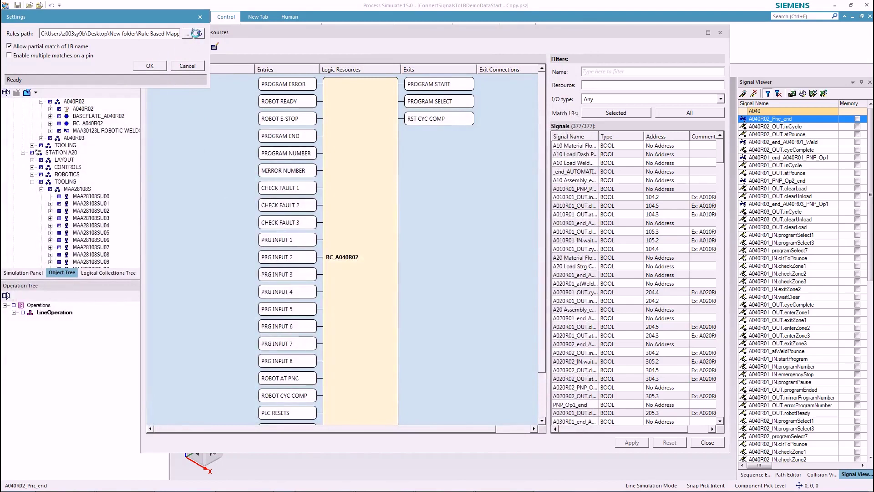
click(150, 65)
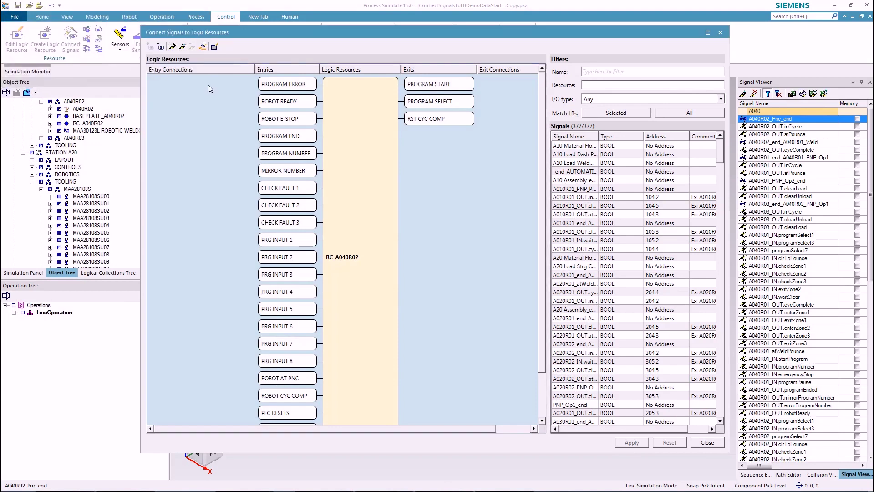
Step: Automatically map signals to RC_A040R02 and check the signal connected to its PROGRAM START exit and the resource's details
click(172, 46)
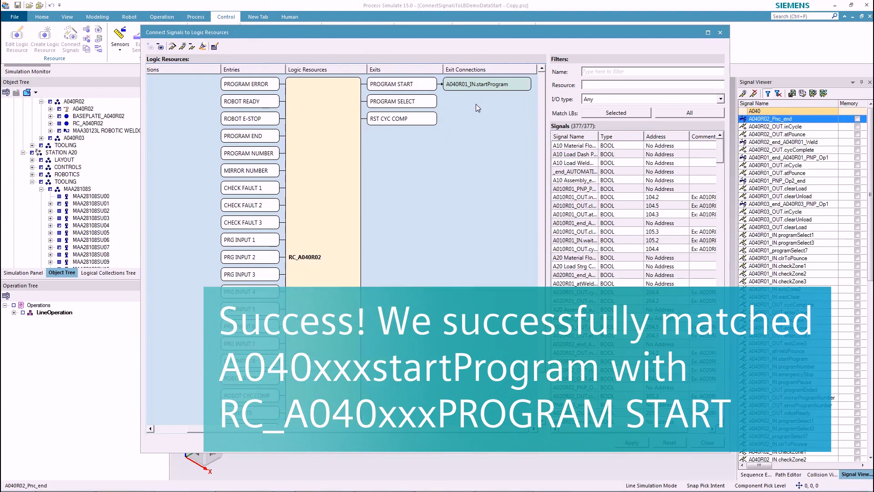
mouse_move(450, 86)
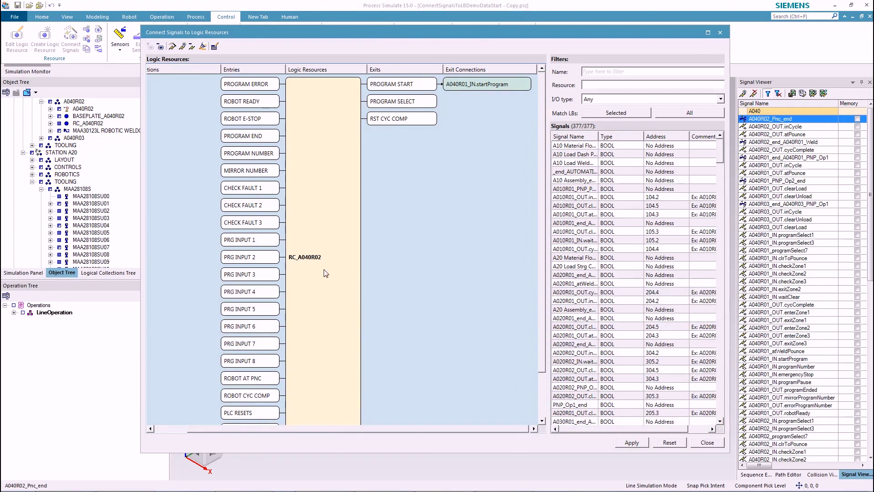
mouse_move(300, 270)
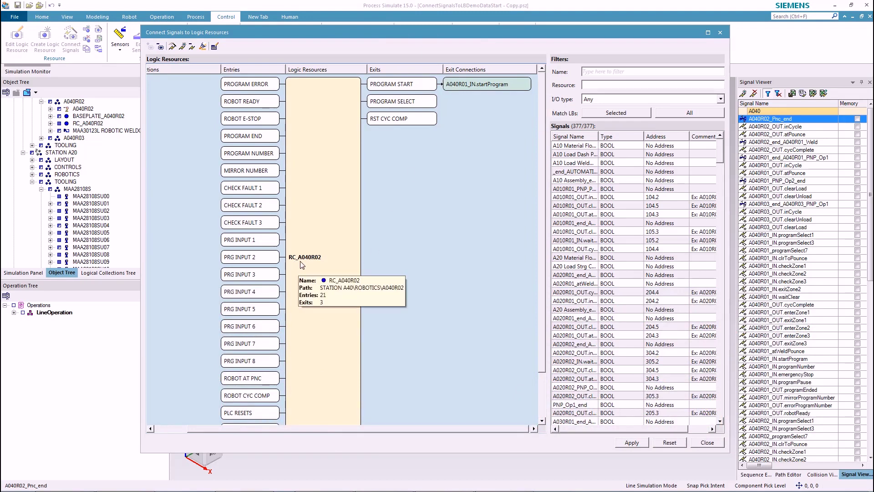
mouse_move(382, 88)
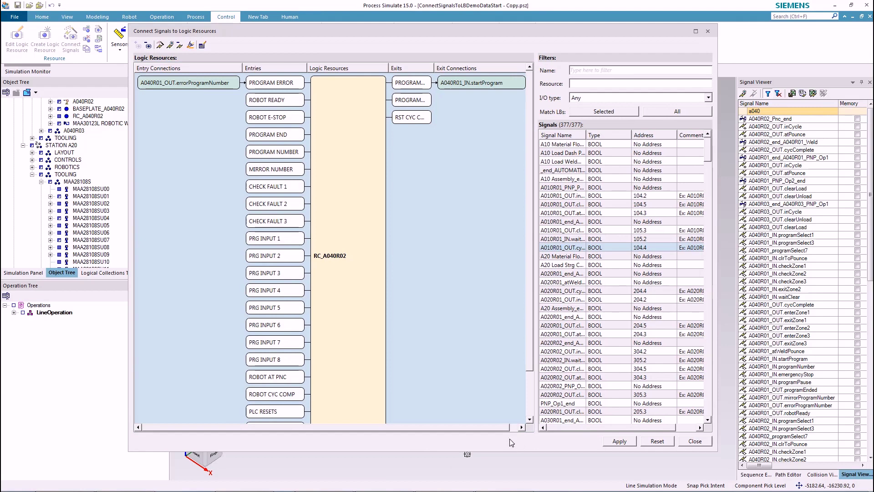
Step: Select A040R02_IN.programSelect1 and A040R02_IN.programSelect3 in the Signal Viewer to compare their names with the PRG INPUT pins
click(361, 294)
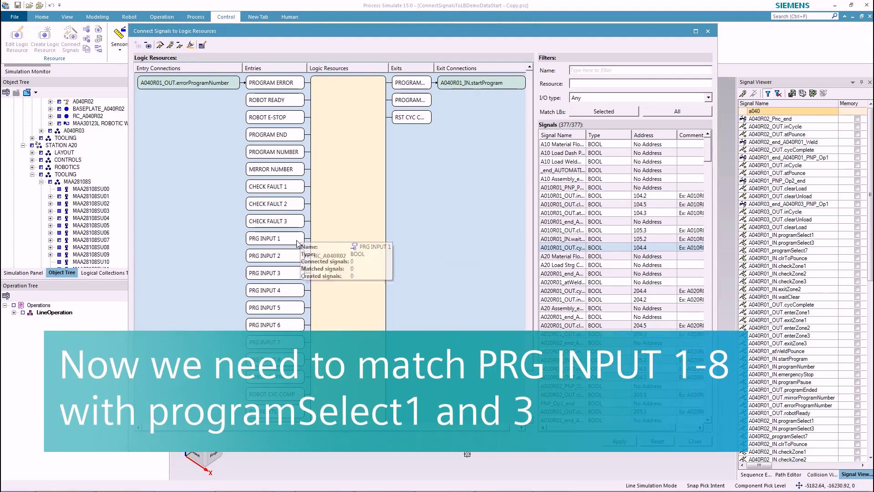
click(780, 429)
shift+click(837, 420)
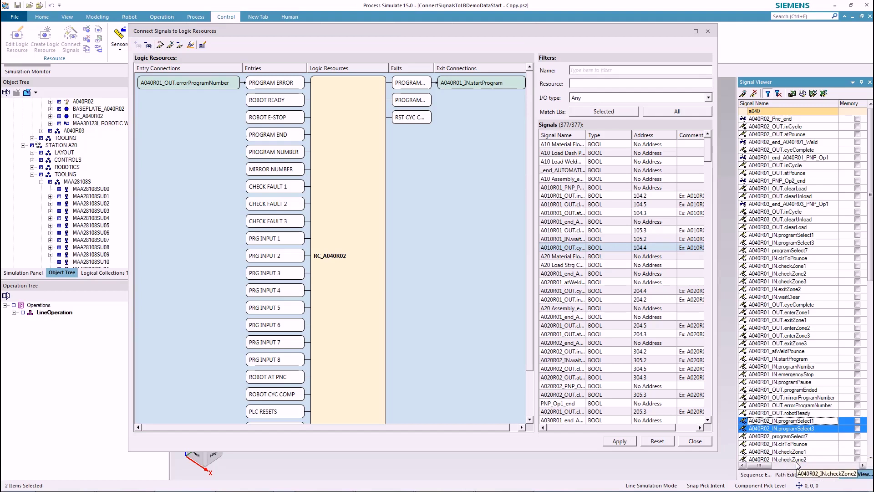
Step: Switch to DashZoneDemoRules.xlsx in Excel and paste the copied pin and signal name pairs, PROGRAM START through MIRROR NUMBER, starting at C2
key(alt+Tab)
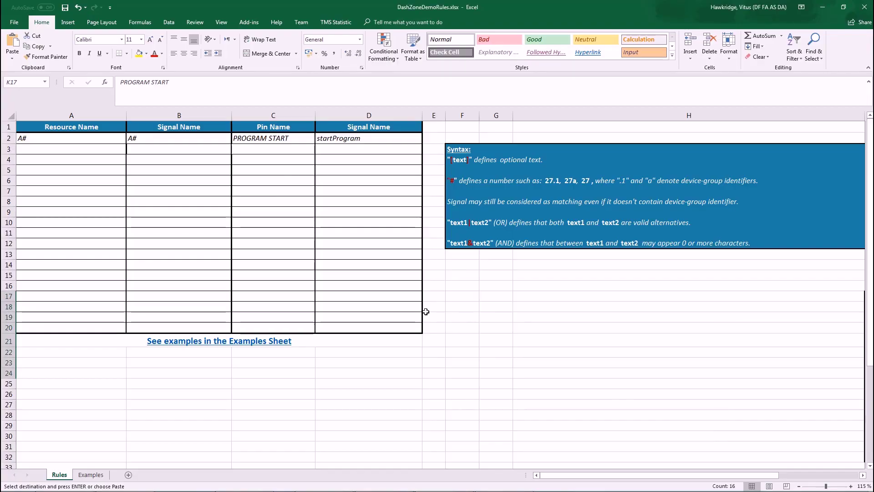
click(273, 138)
text(PROGRAM START	startProgram PROGRAM SELECT	programNumber RST CYC COMP	cycComplete PROGRAM ERROR	errorProgramNumber ROBOT READY	robotReady PROGRAM END	programEnded PROGRAM NUMBER	programNumber MIRROR NUMBER	mirrorProgramNumber)
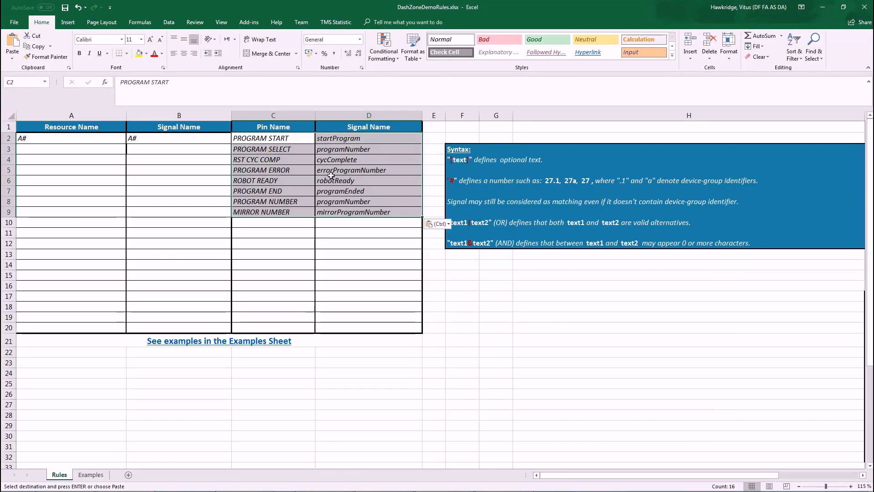
click(366, 235)
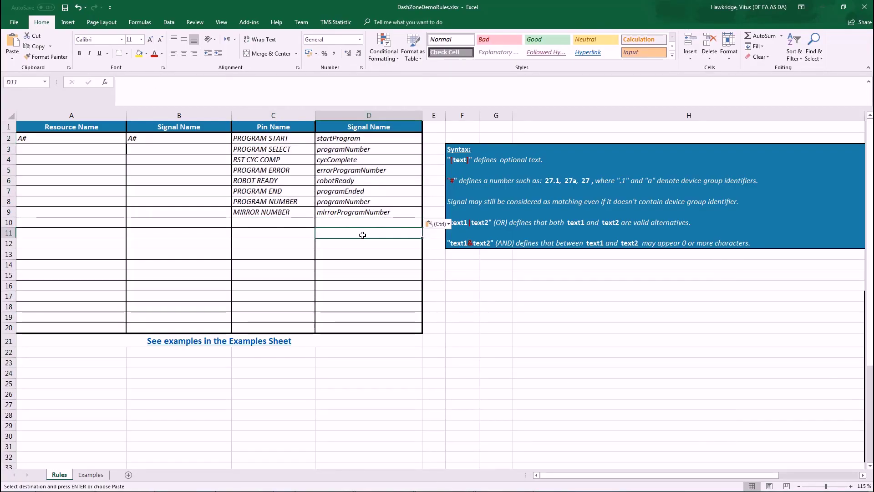
Step: Add a rule in row 10 with pin name PRG INPUT # and signal name programSelect#, and save the workbook
click(305, 224)
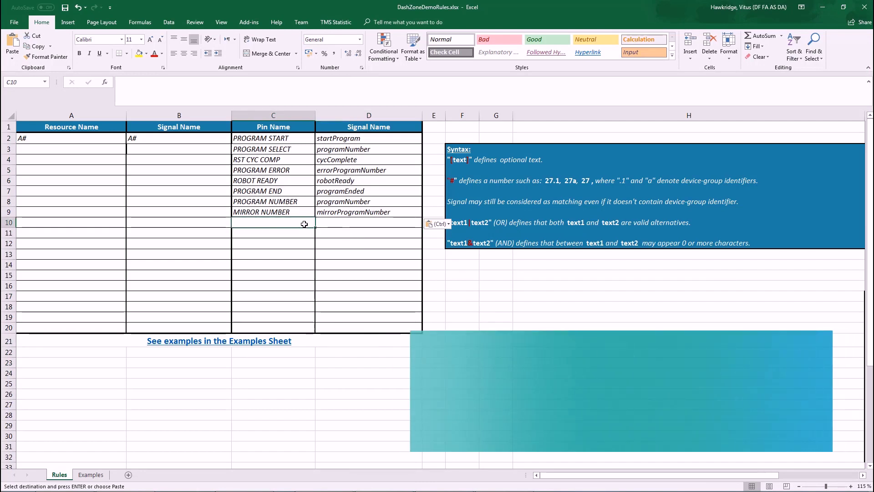
text(PRG INPU)
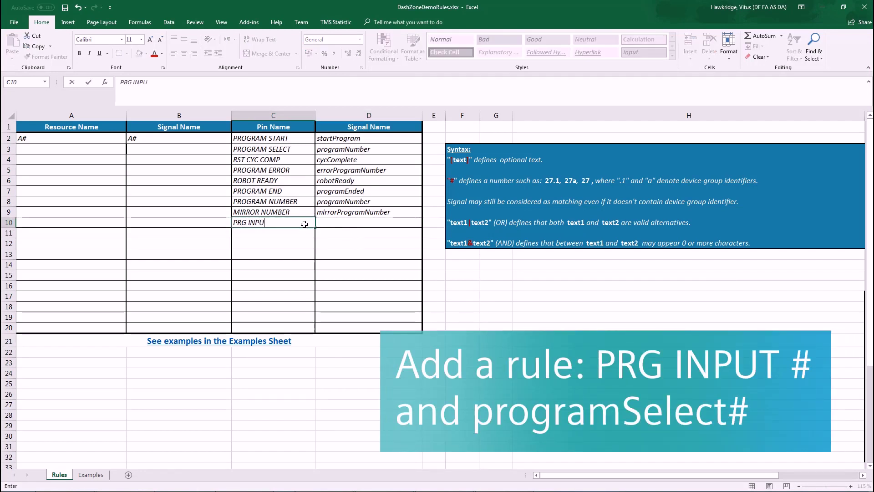
text(T)
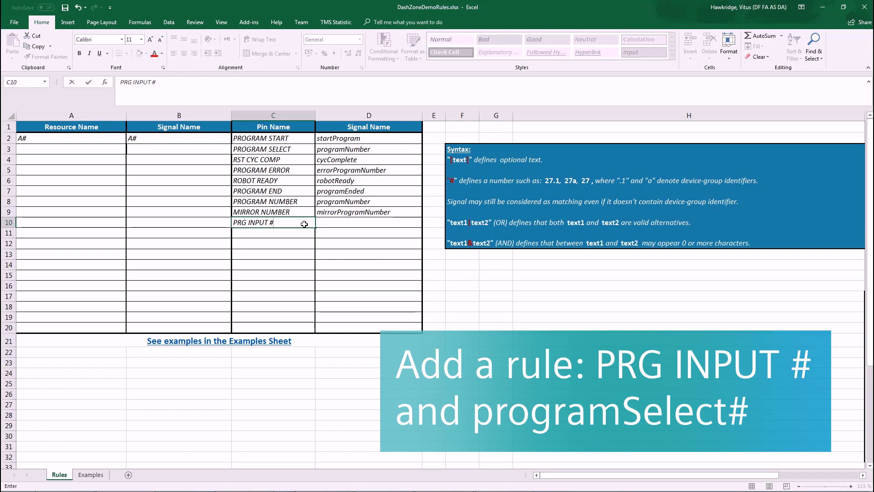
text( #)
click(345, 226)
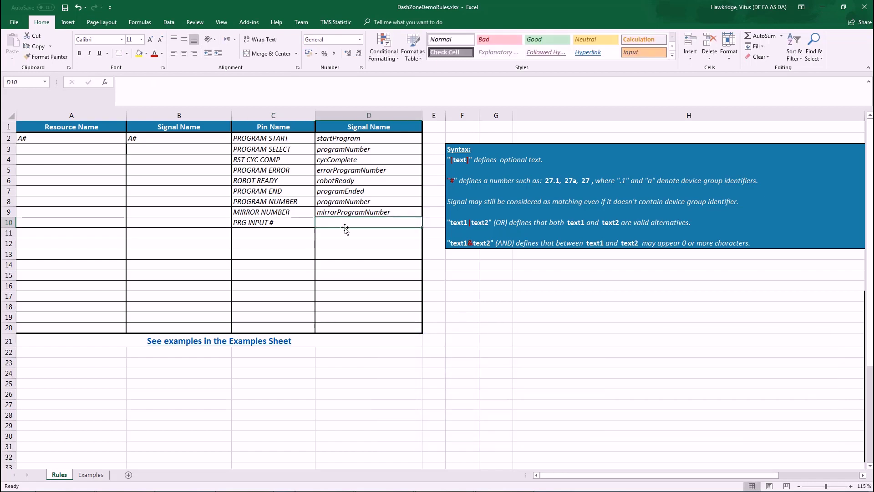
text(progr)
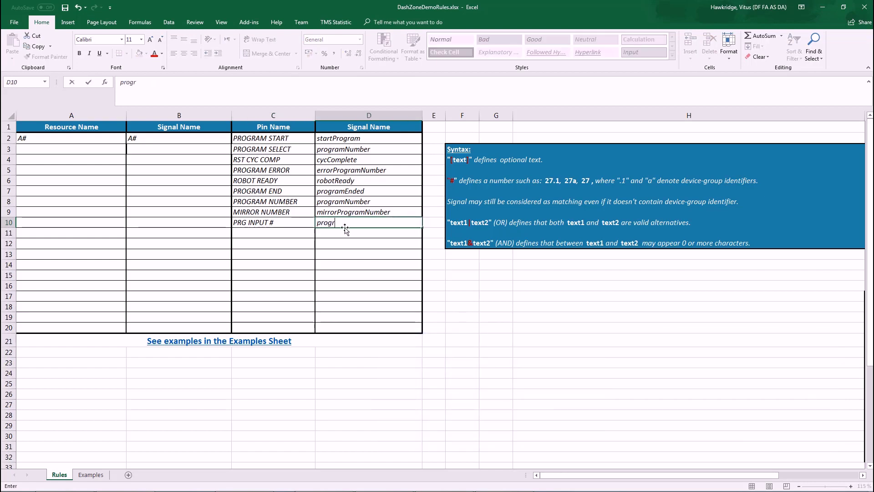
text(amSelect)
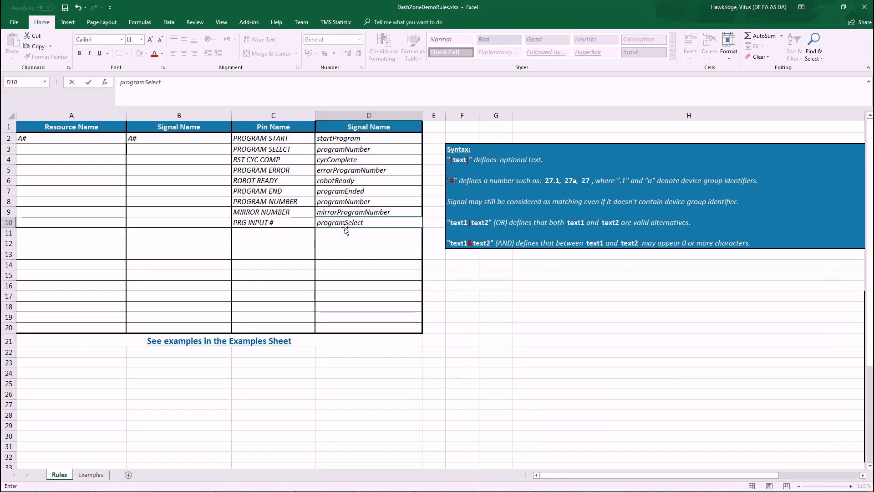
text(#)
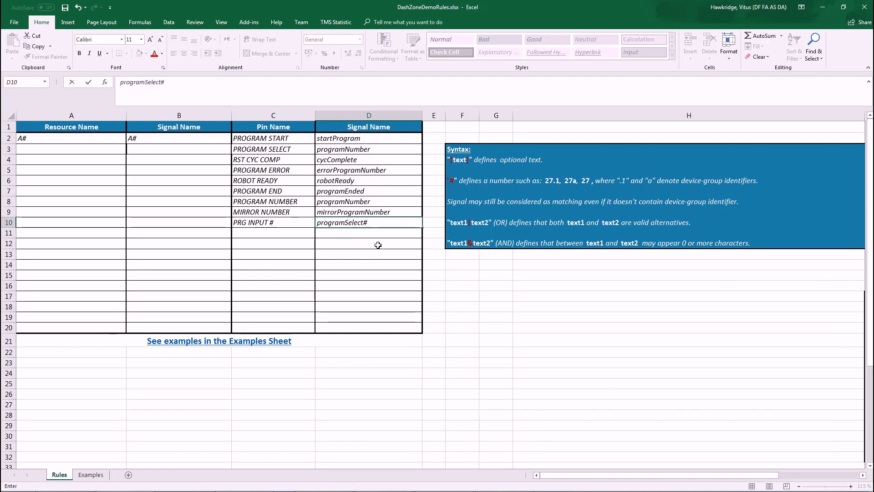
key(Return)
key(Return)
key(ctrl+s)
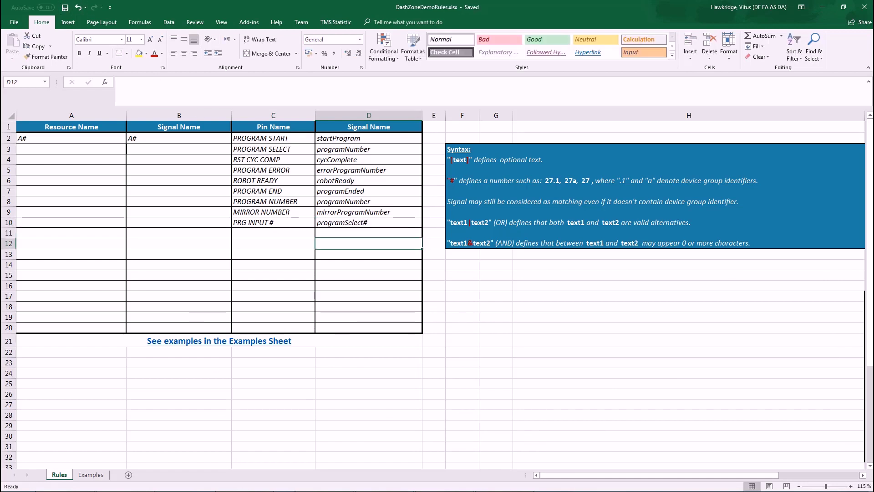
Step: Switch back to Process Simulate, refresh the rule set from the saved workbook, and automatically map signals to RC_A040R02
key(alt+Tab)
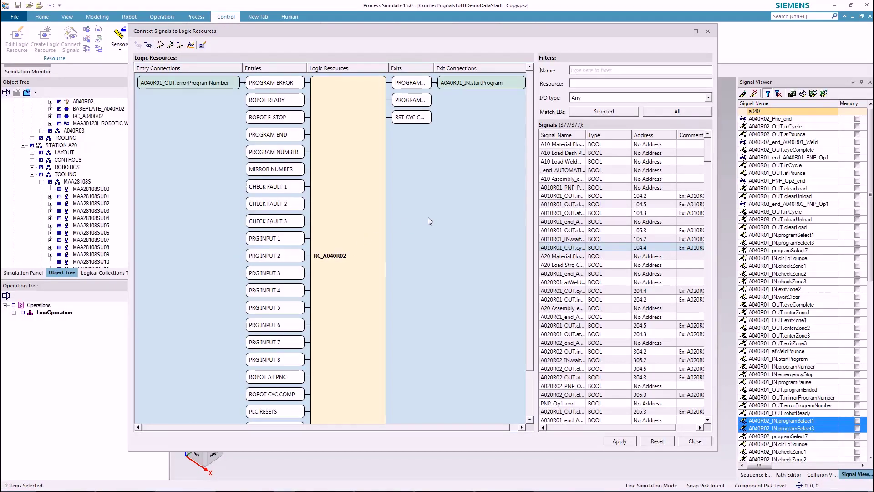
click(190, 45)
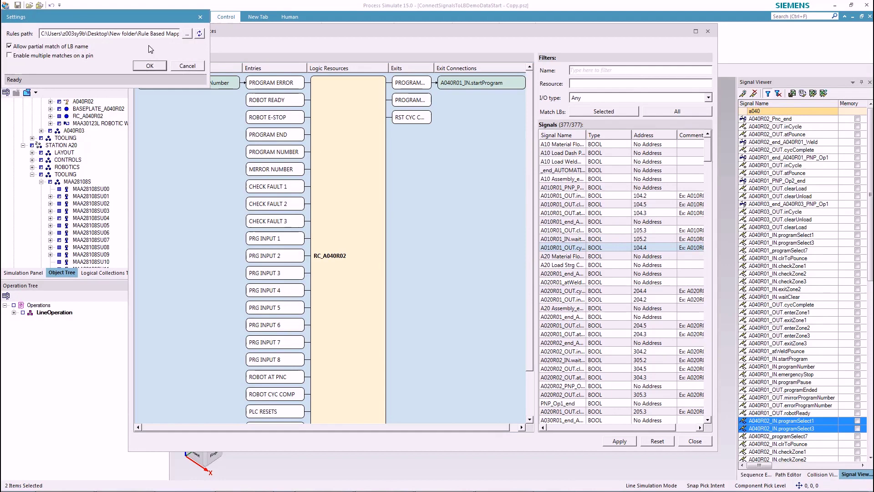
click(200, 33)
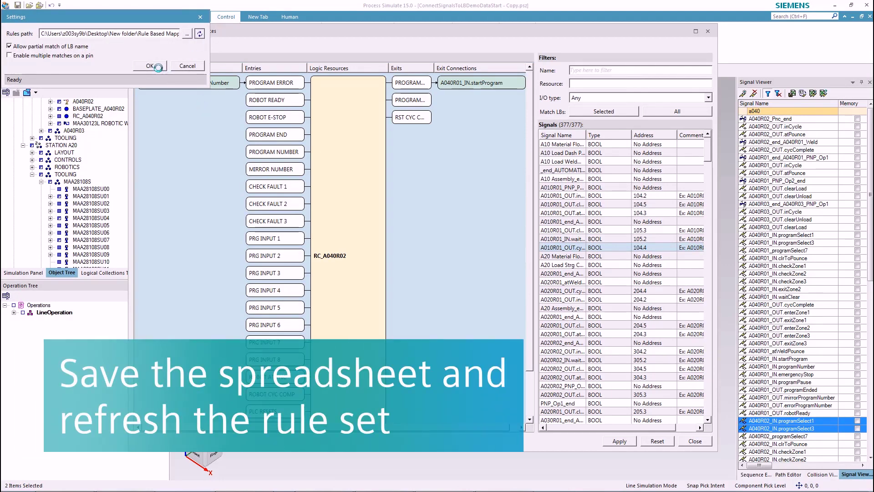
click(157, 66)
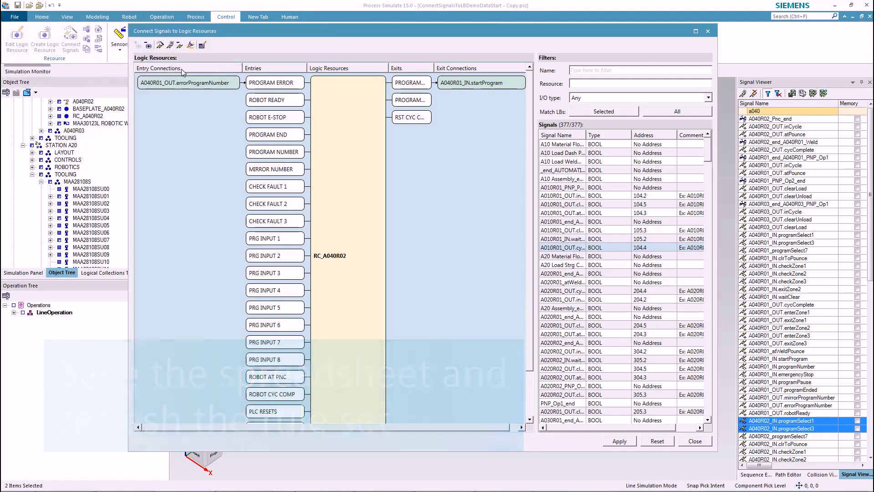
click(160, 45)
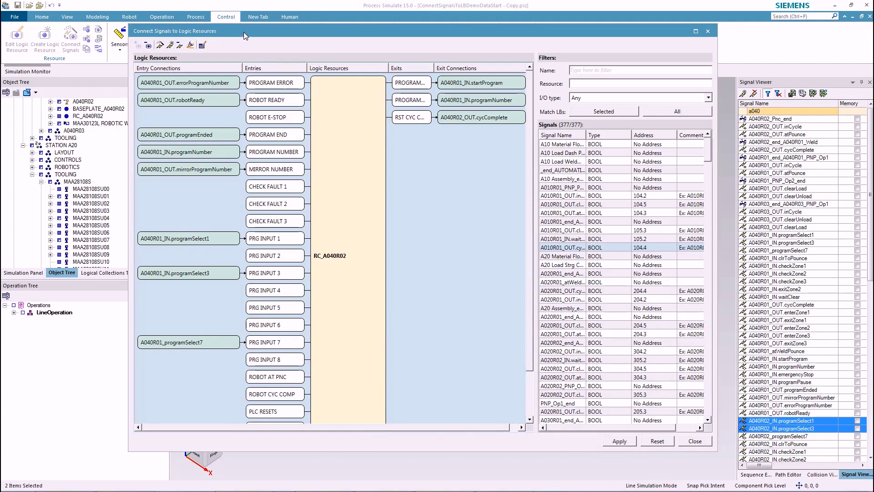
Step: Select all devices of the cell in the 3D view and add them to the Connect Signals to Logic Resources list
drag(207, 32, 606, 26)
scroll(310, 341, down, 2)
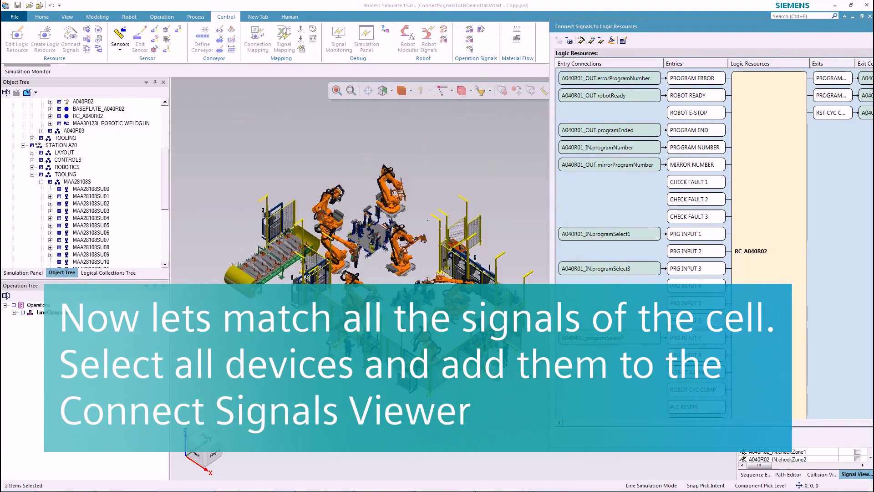
drag(236, 128, 533, 392)
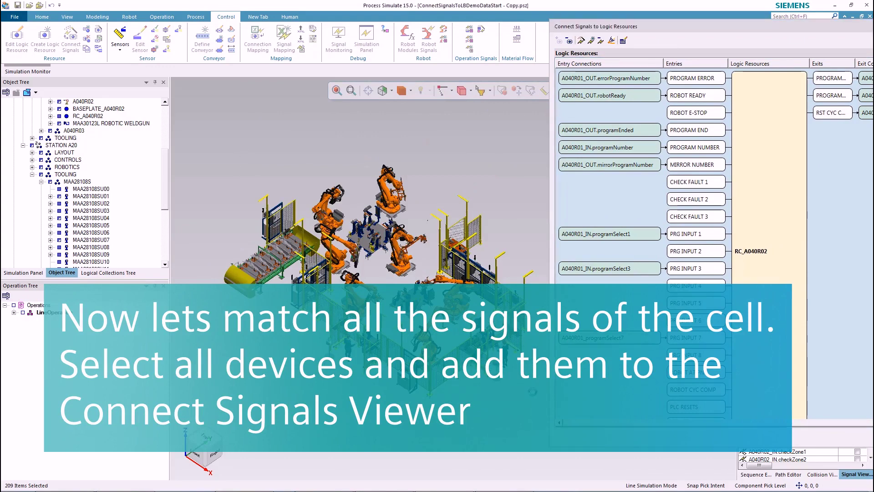
click(568, 41)
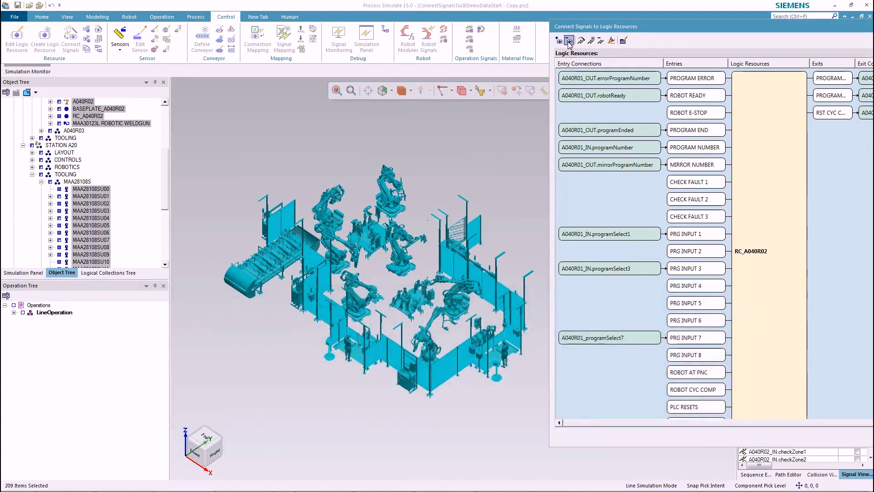
drag(644, 28, 234, 32)
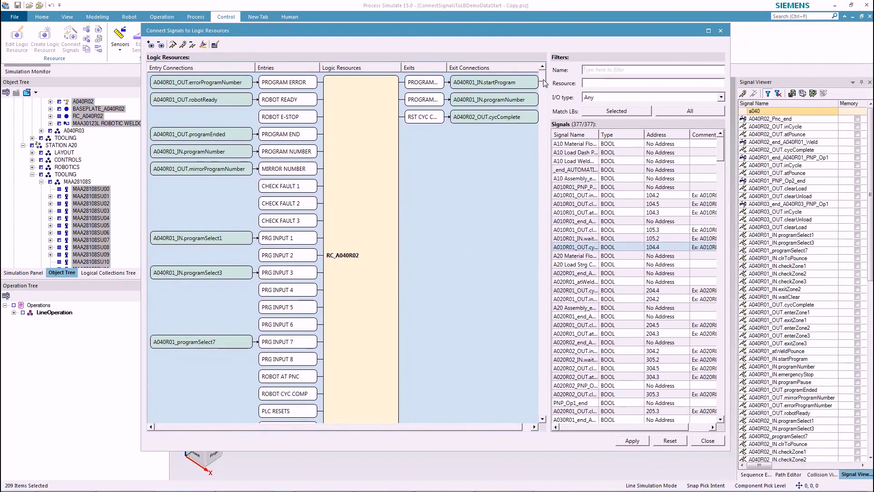
Step: Automatically map signals to all listed logic resources and review their connections down to A10 OPERATOR RUN BAR
drag(545, 83, 543, 106)
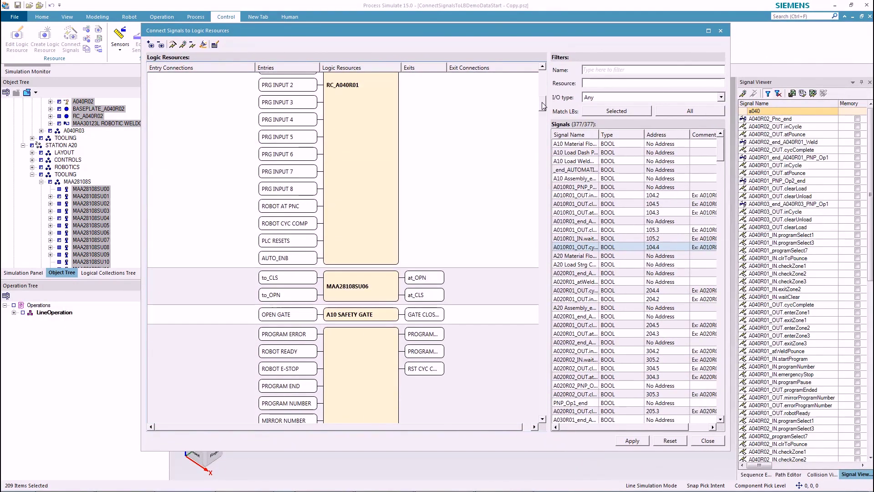
click(173, 44)
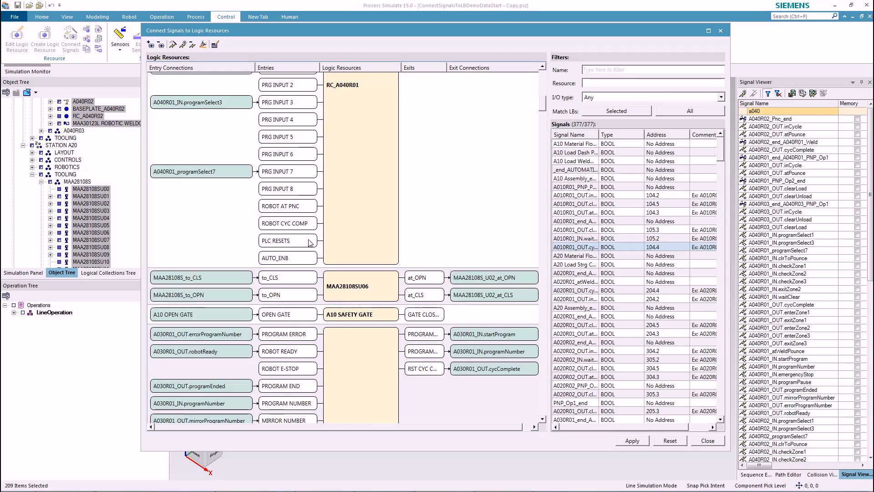
scroll(309, 243, down, 10)
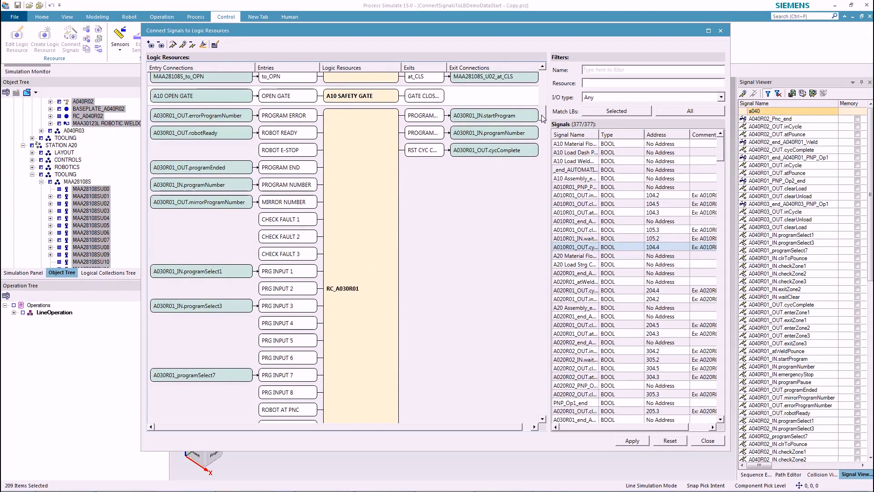
drag(543, 120, 542, 201)
click(247, 248)
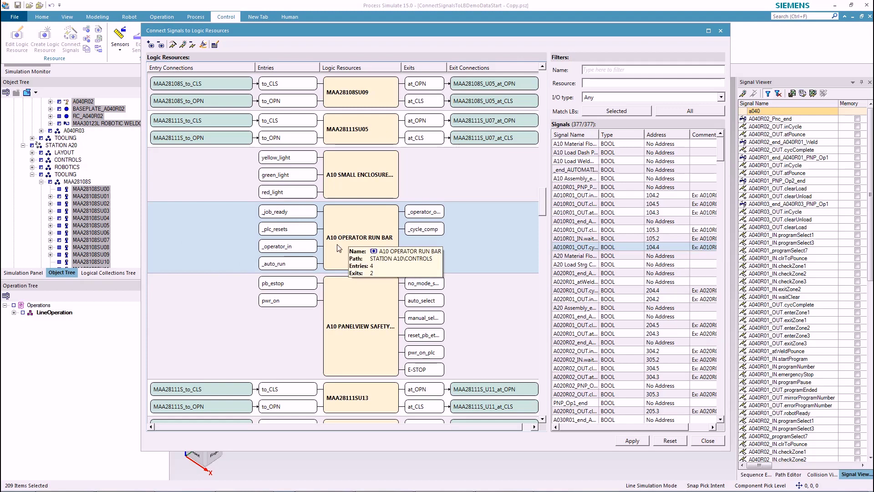
Step: Switch to the Excel rules workbook and enter A#, R#, SU#, MAA# and S# in rows 2 to 6 of both Resource Name and its Signal Name column
key(alt+Tab)
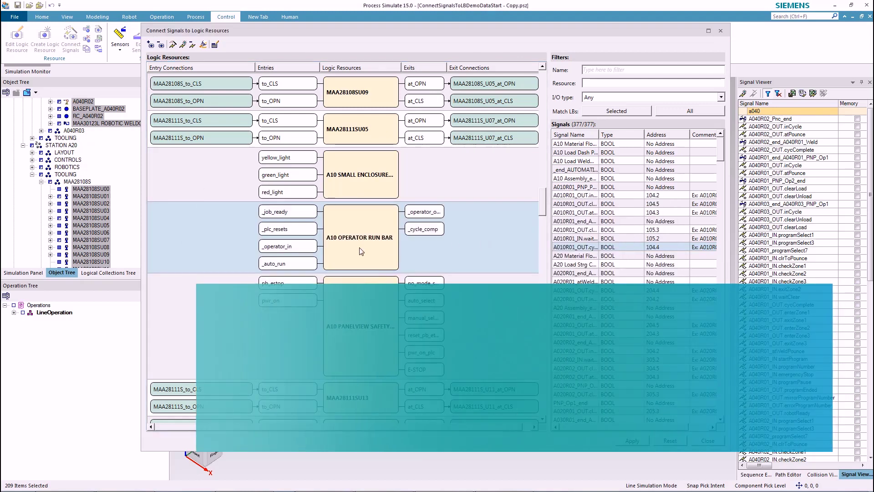
key(alt+Tab)
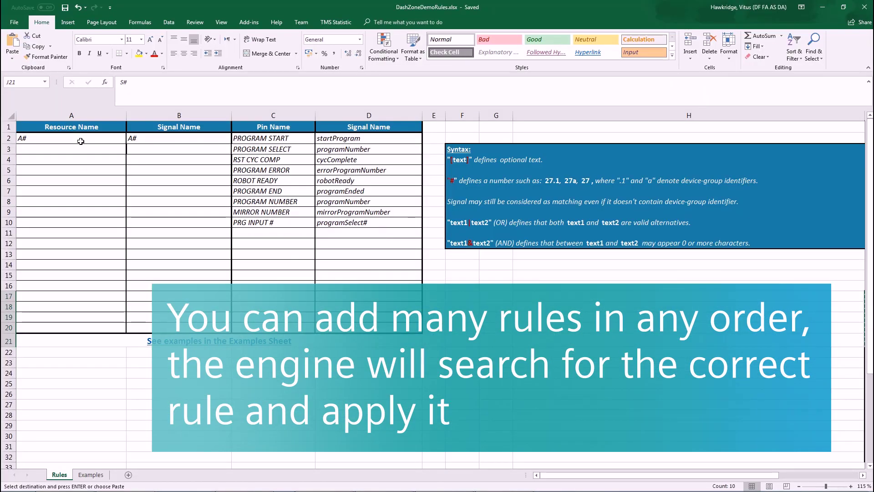
click(81, 141)
text(A#	A# R#	R# SU#	SU# MAA#	MAA# S#	S#)
click(193, 222)
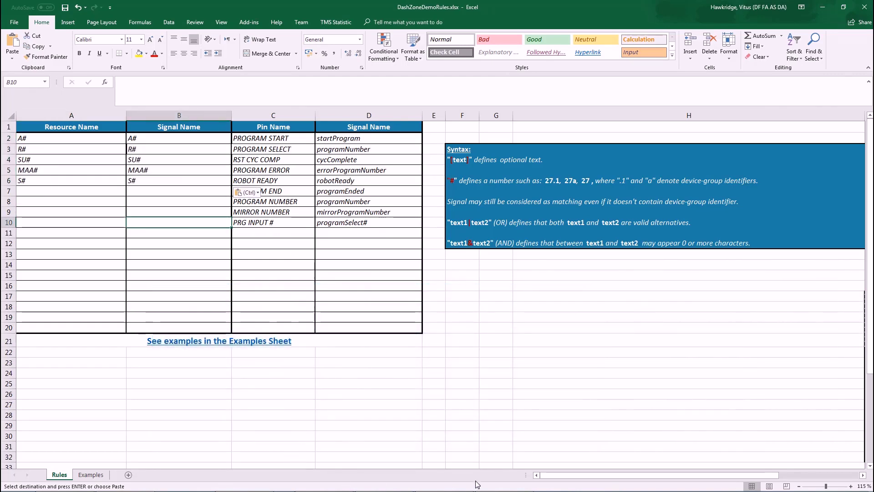
Step: Add pin-to-signal rules in rows 11 to 17, from DETECT with SCREEN_COND through PLC RESETS with clearUnload to A#[text] Start with A#[text]_start
click(301, 234)
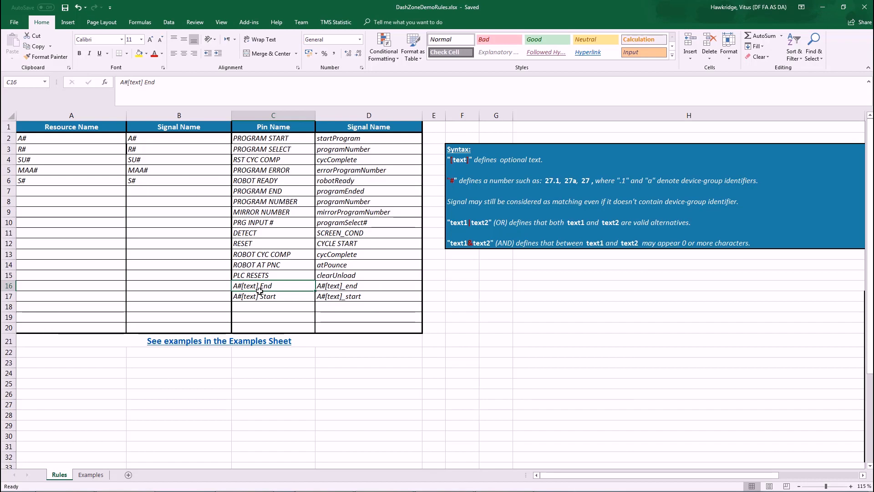
click(338, 285)
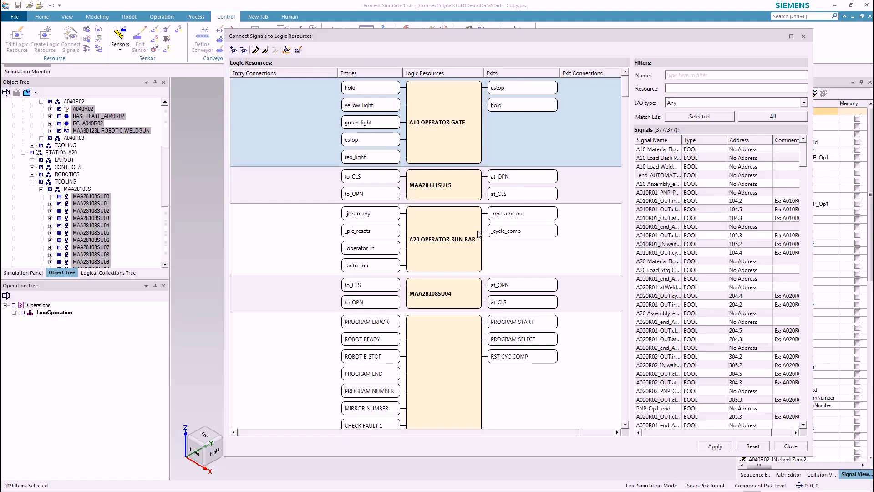
Step: Return to Process Simulate, automatically map signals to all listed logic resources, and apply the connections without opening the log
key(alt+Tab)
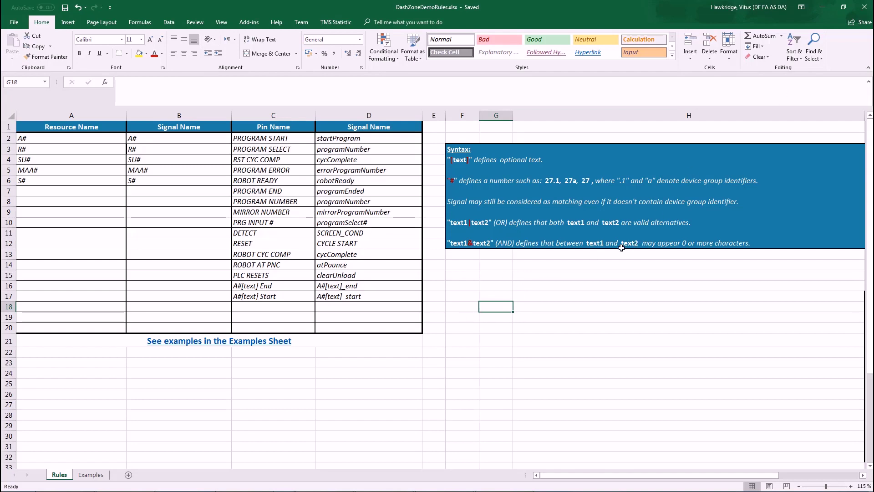
key(alt+Tab)
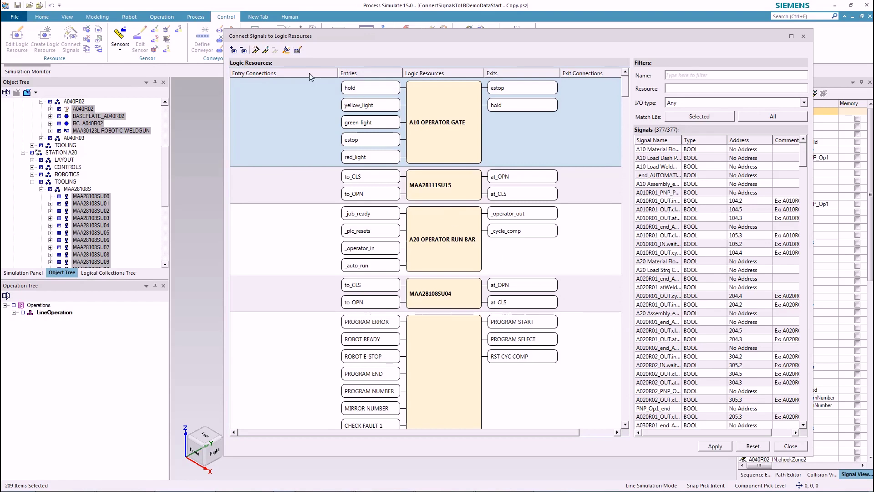
click(255, 49)
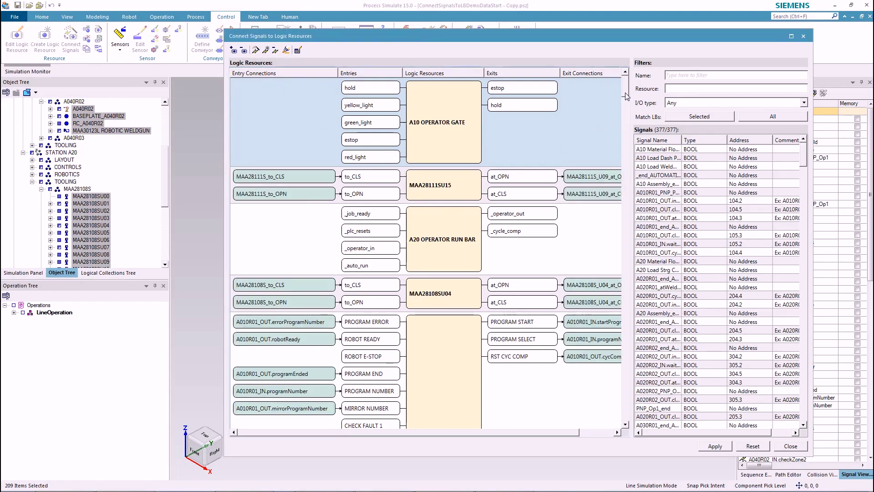
drag(626, 96, 620, 166)
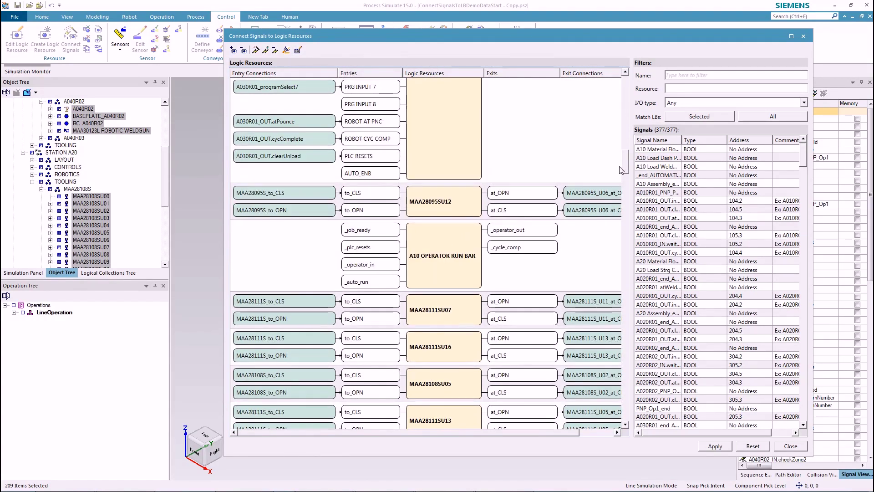
mouse_move(448, 273)
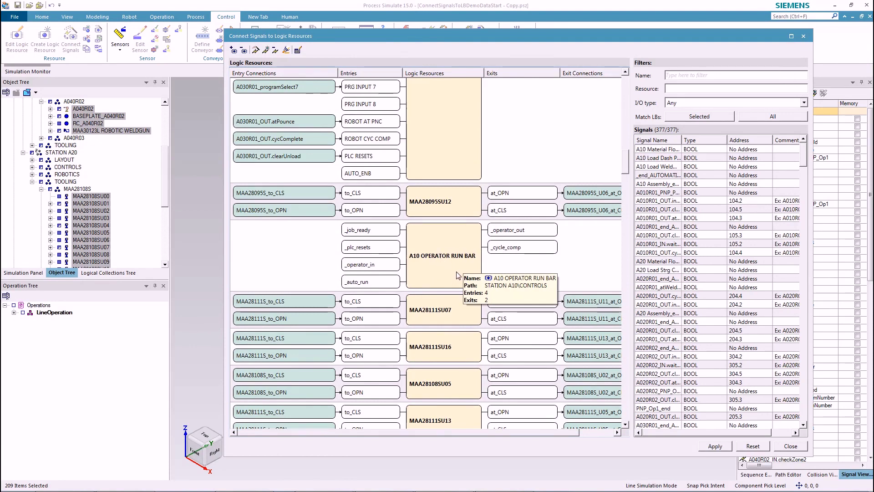
click(713, 446)
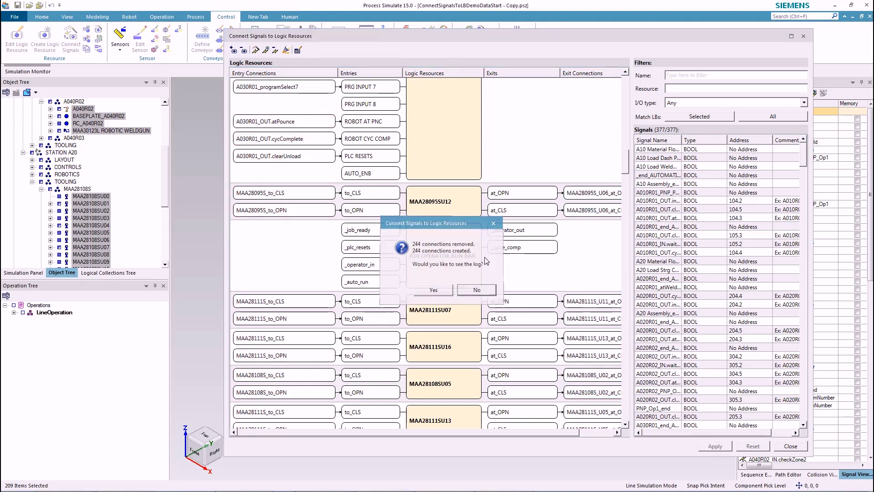
click(476, 291)
Step: Remove every logic resource except A10 OPERATOR RUN BAR from the Connect Signals to Logic Resources list
mouse_move(457, 252)
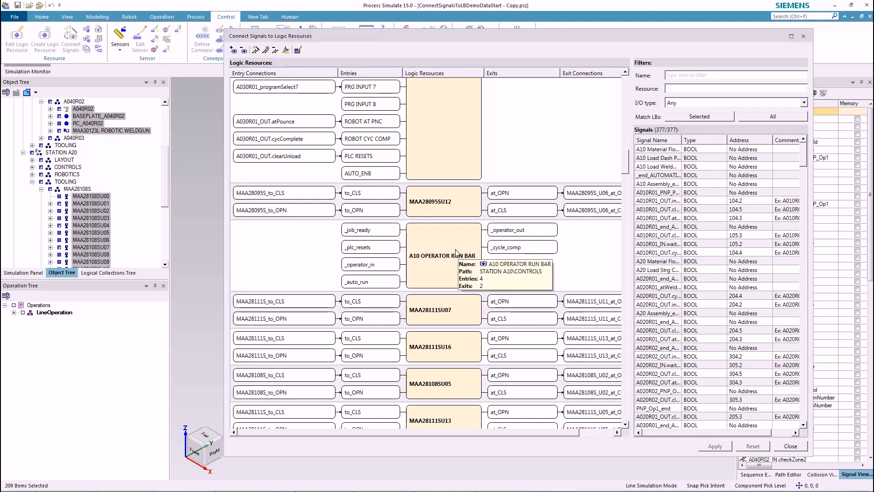
click(451, 249)
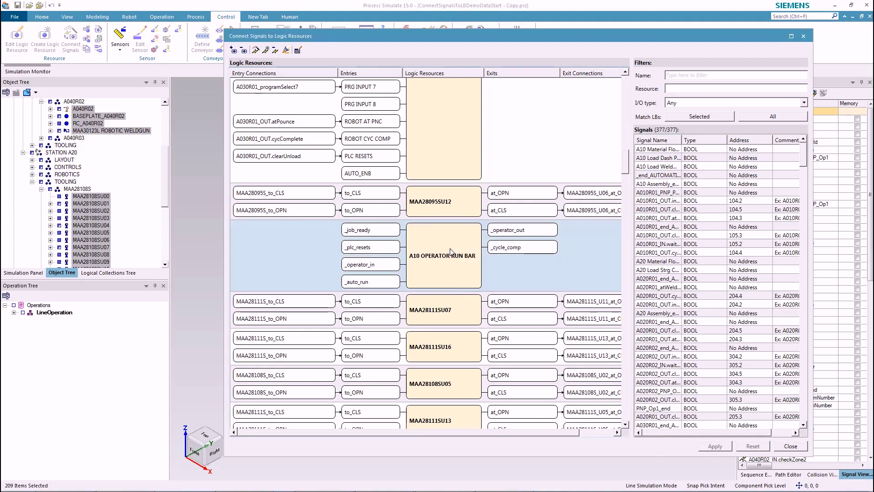
key(ctrl+a)
ctrl+click(450, 264)
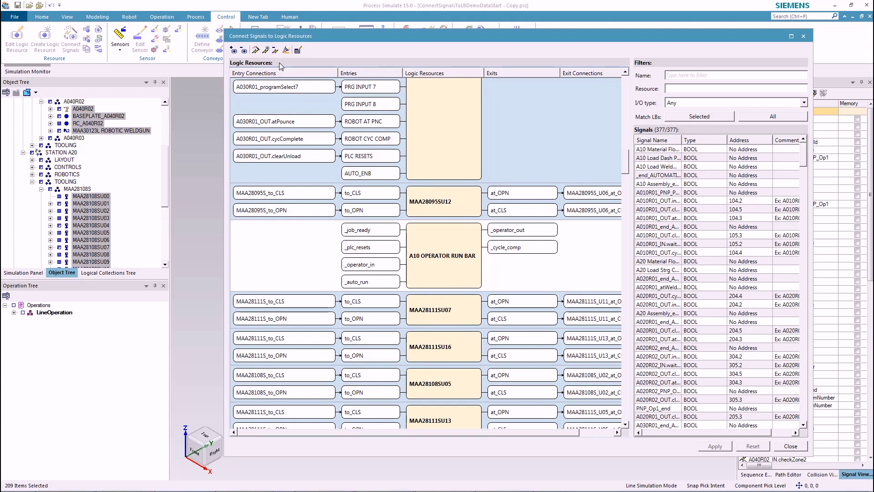
click(244, 51)
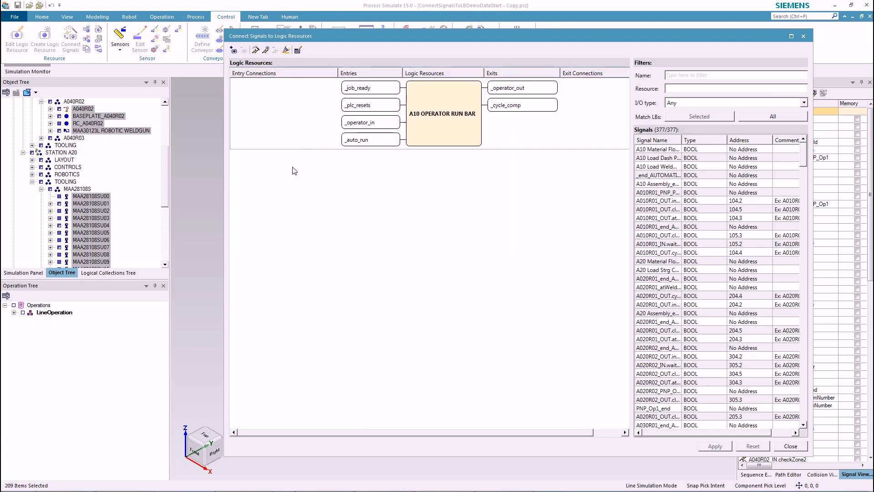
Step: Create and connect new signals for all entries and exits of A10 OPERATOR RUN BAR, and apply the changes
click(266, 50)
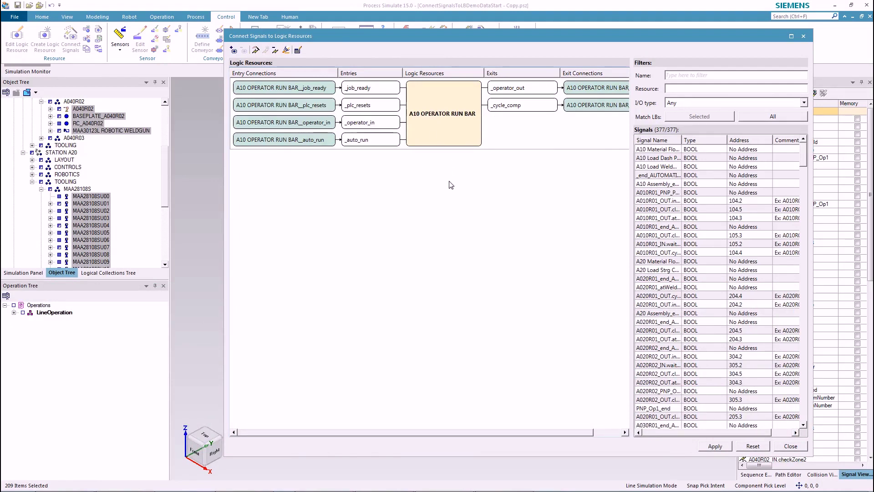
mouse_move(412, 122)
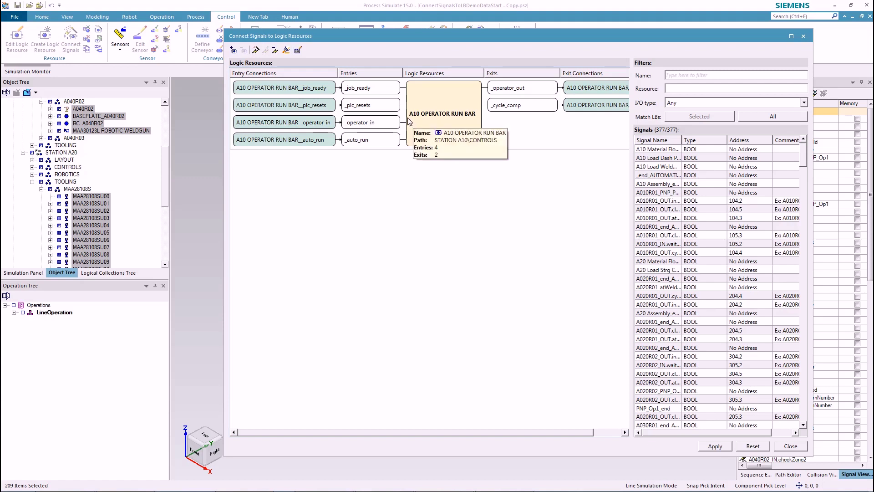
mouse_move(357, 125)
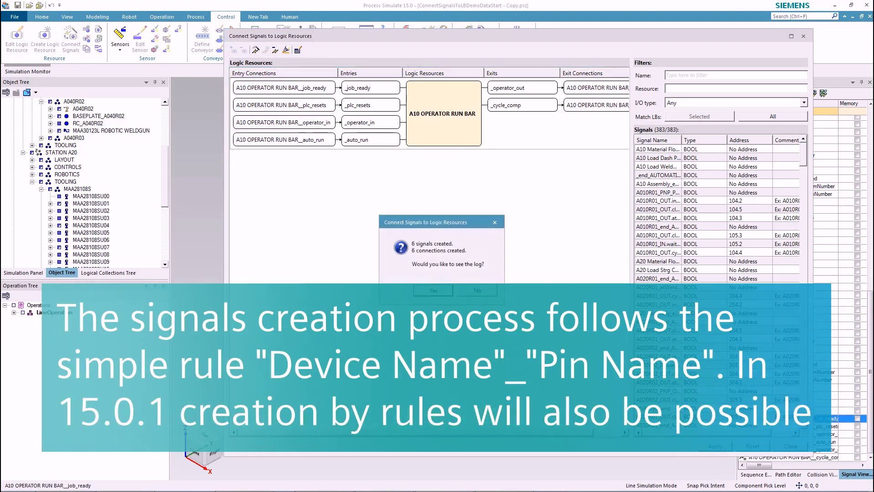
Step: View the log of the created signals and connections, and close both the log and the Connect Signals to Logic Resources dialog
click(434, 290)
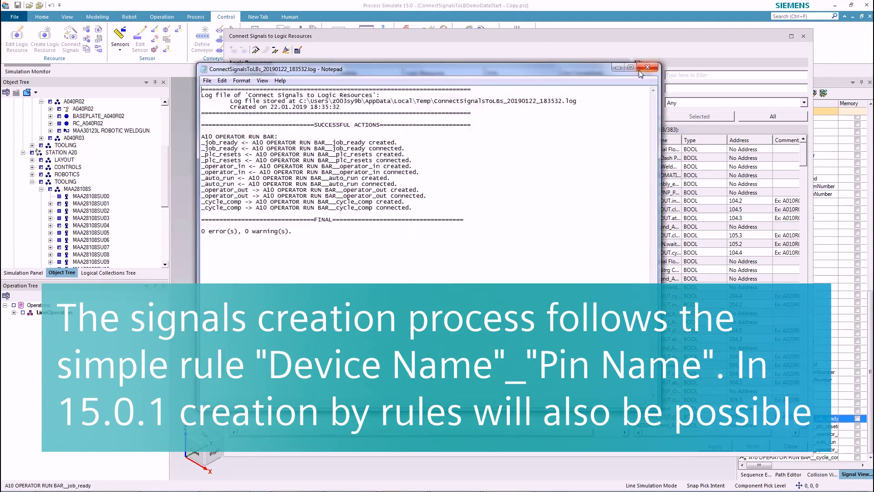
click(647, 68)
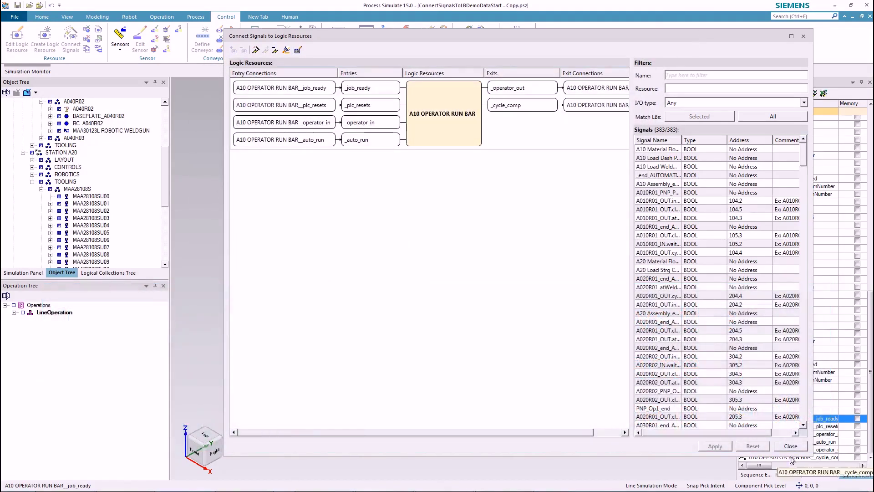
click(791, 446)
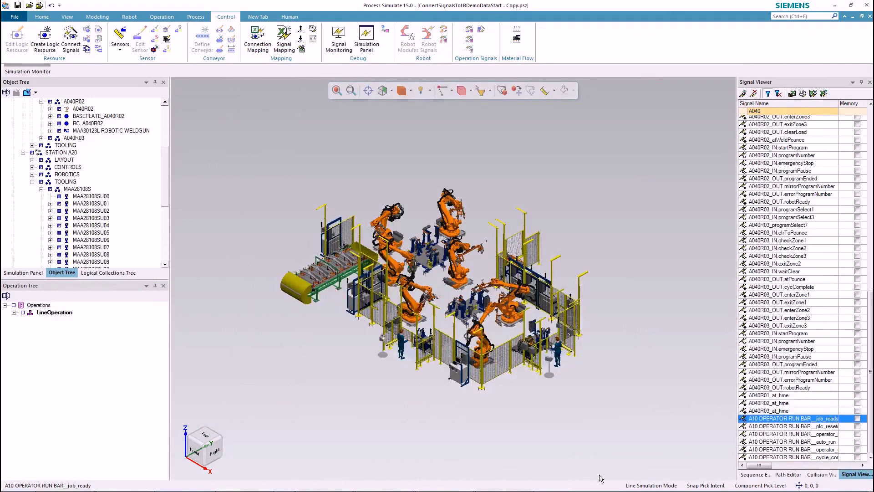